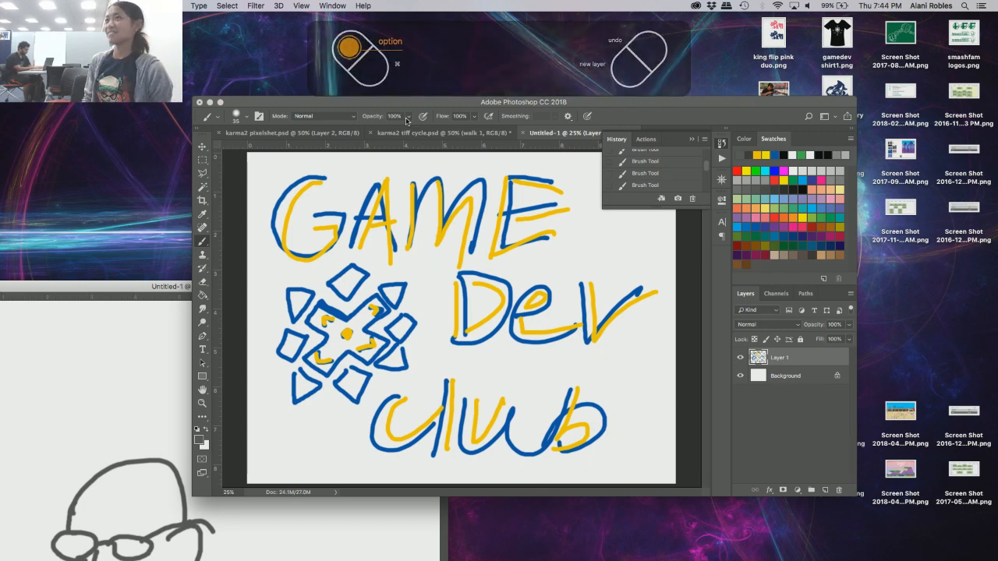
# - Activate the Path Selection tool and move the application window up toward the desktop's upper-left area
pyautogui.press('a')
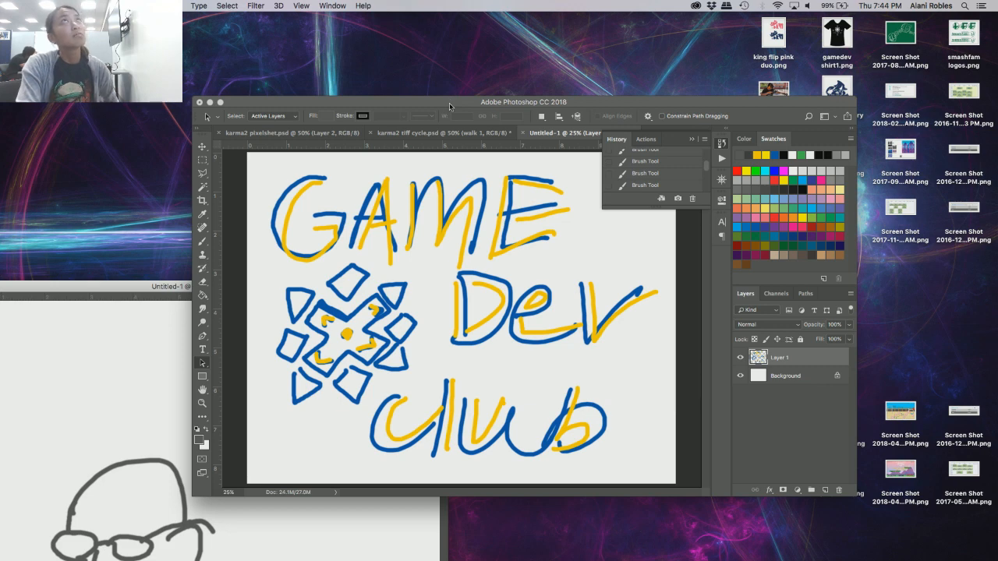
pyautogui.moveTo(449, 103); pyautogui.dragTo(386, 95)
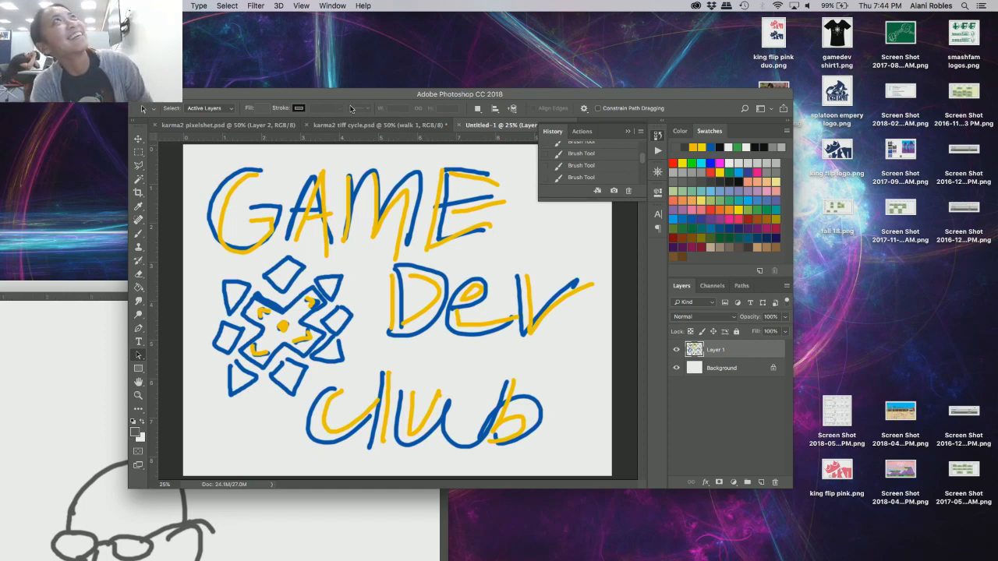
pyautogui.moveTo(323, 92); pyautogui.dragTo(318, 80)
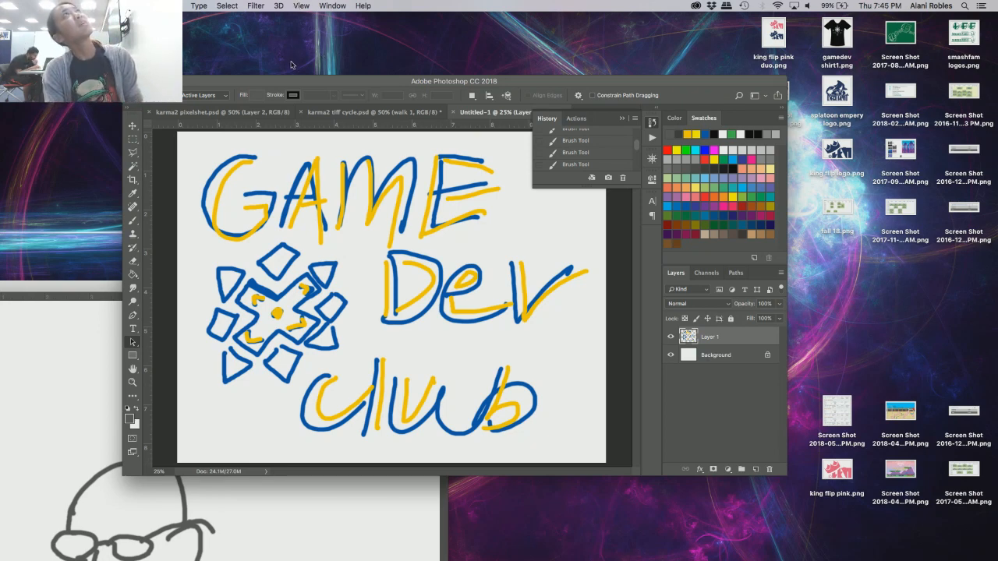
pyautogui.moveTo(280, 81); pyautogui.dragTo(279, 68)
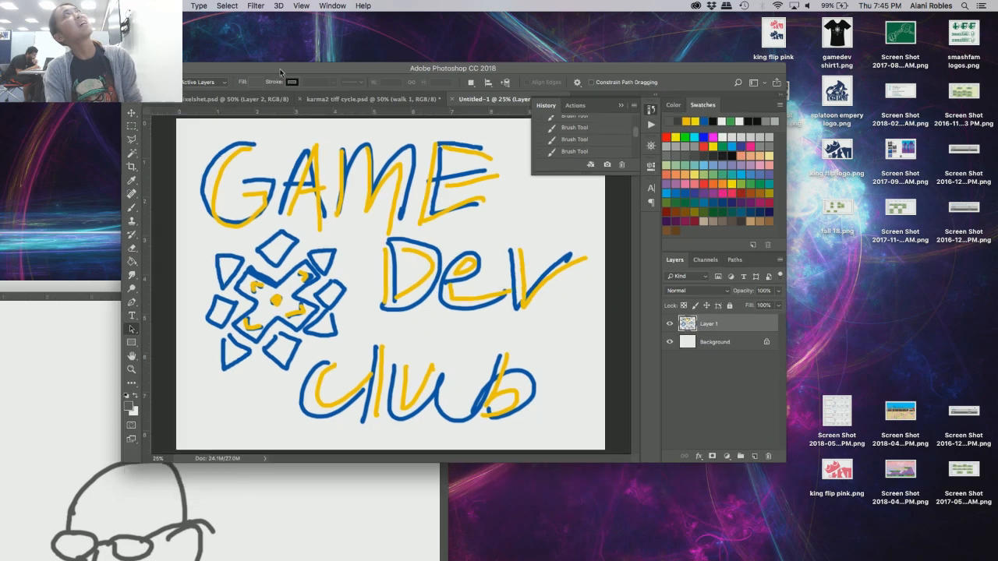
# - Display the animation timeline below the Untitled-1 canvas
pyautogui.click(301, 6)
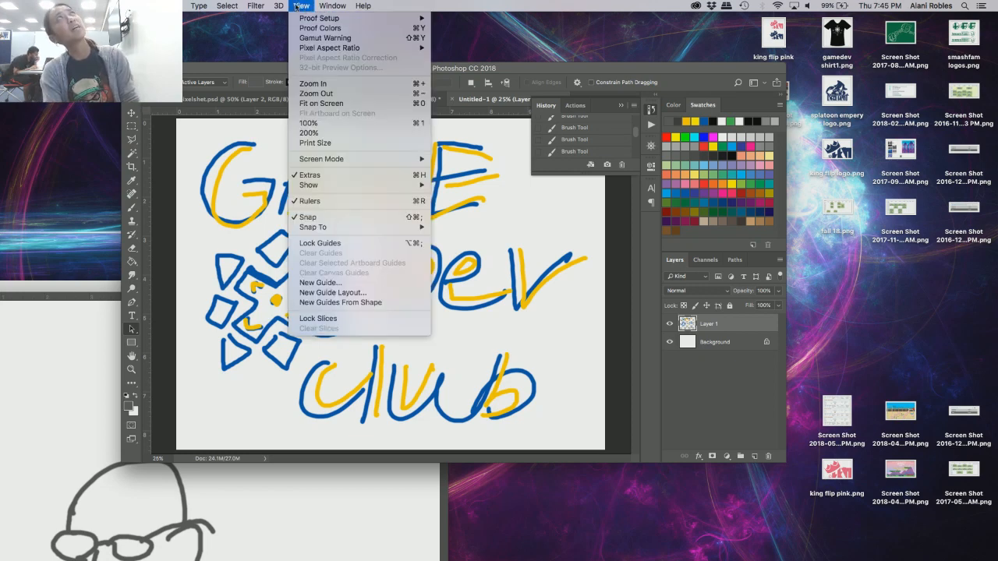
pyautogui.moveTo(280, 7)
pyautogui.moveTo(331, 6)
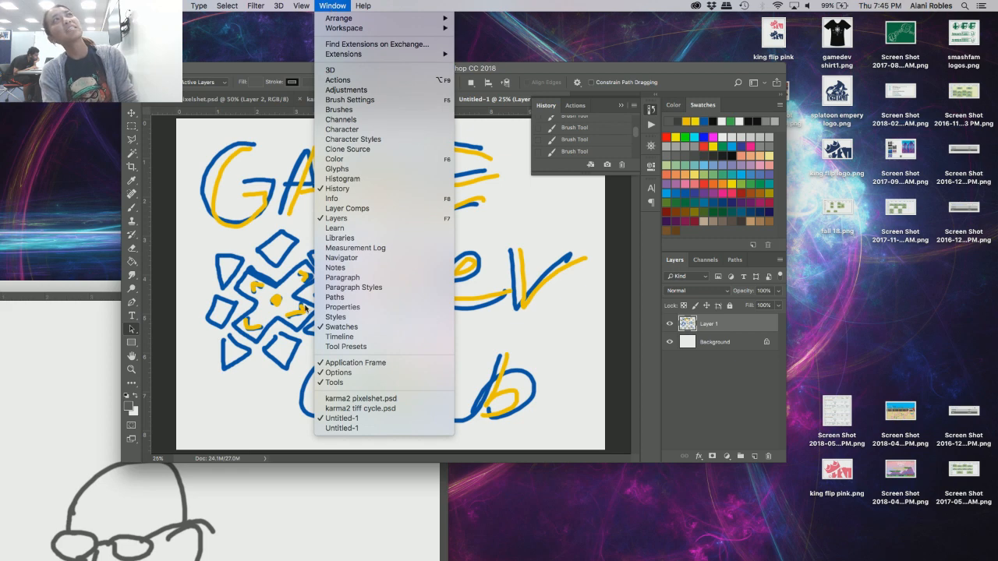
pyautogui.click(319, 337)
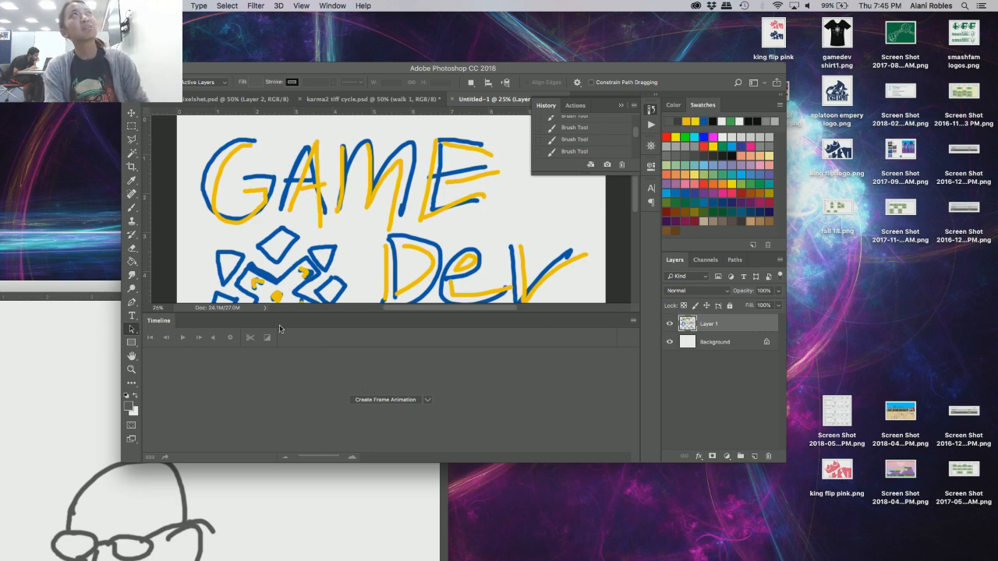
# - Switch to the karma2 tiff cycle.psd document and go through its walk layers, ending with walk 1 selected
pyautogui.click(333, 100)
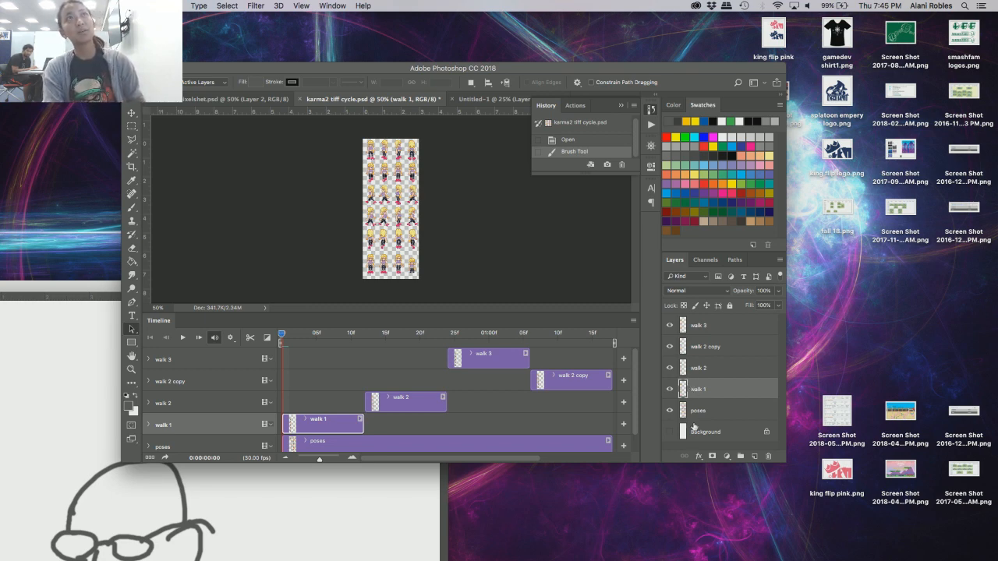
pyautogui.click(711, 379)
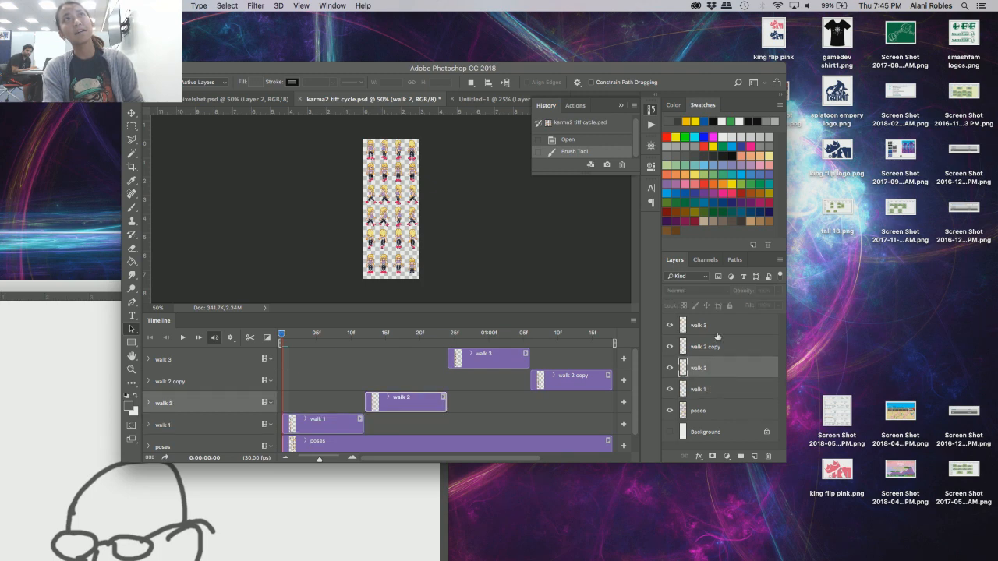
pyautogui.click(719, 336)
pyautogui.click(711, 373)
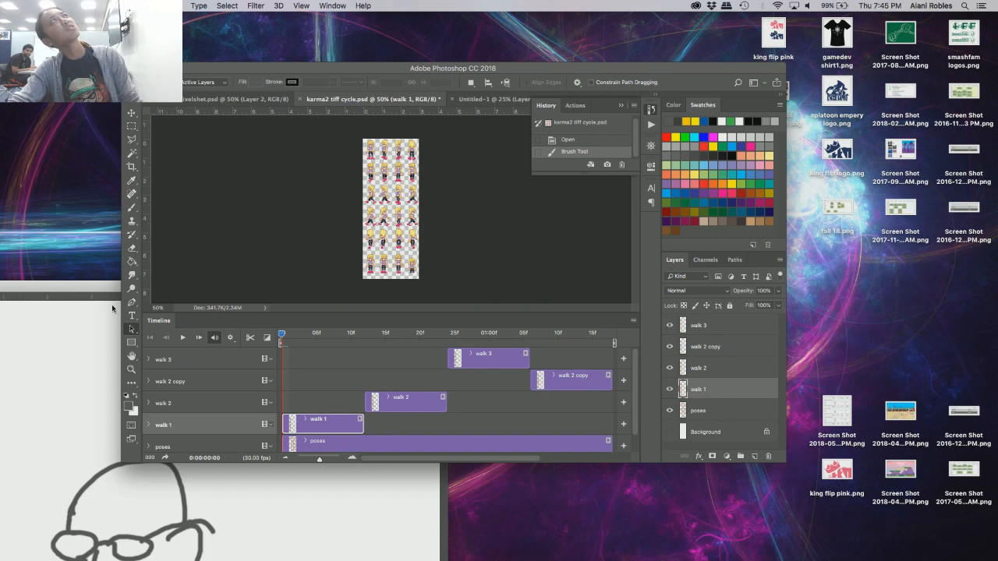
# - Magnify the walk-cycle sprite sheet to 100% and enlarge the application window so that all sprite rows fit
pyautogui.click(131, 369)
pyautogui.click(400, 270)
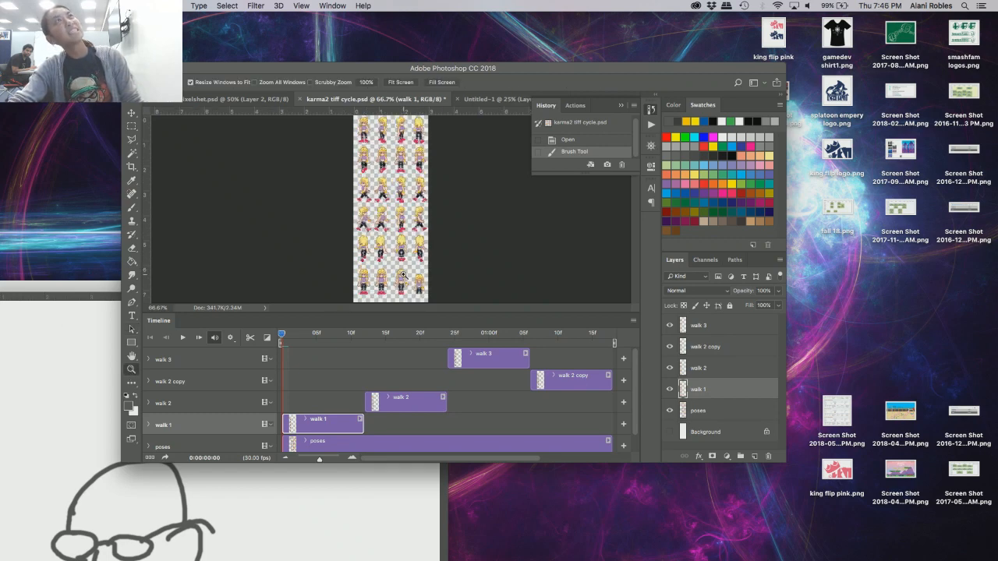
pyautogui.click(406, 274)
pyautogui.scroll(2, 405, 275)
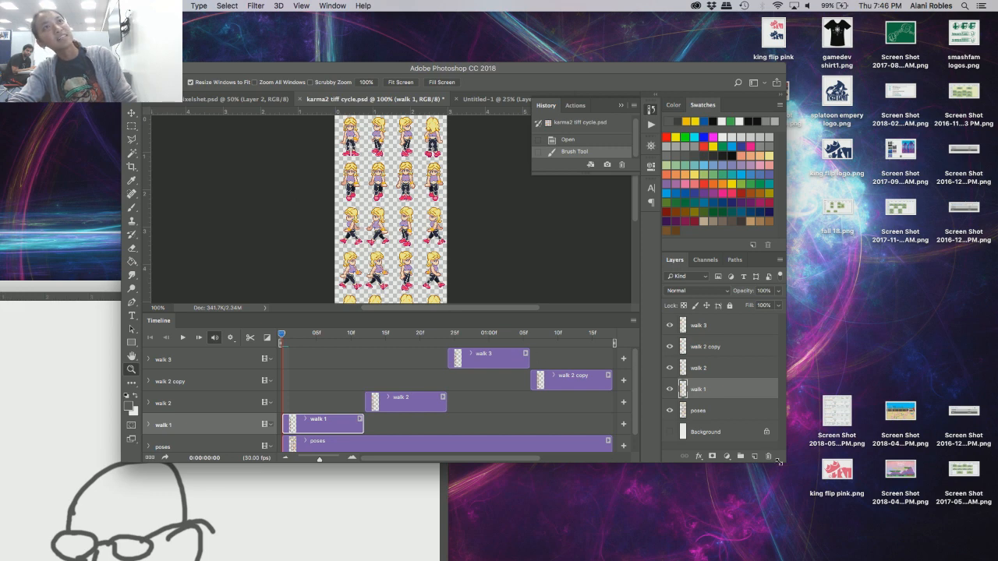
pyautogui.moveTo(780, 461); pyautogui.dragTo(967, 547)
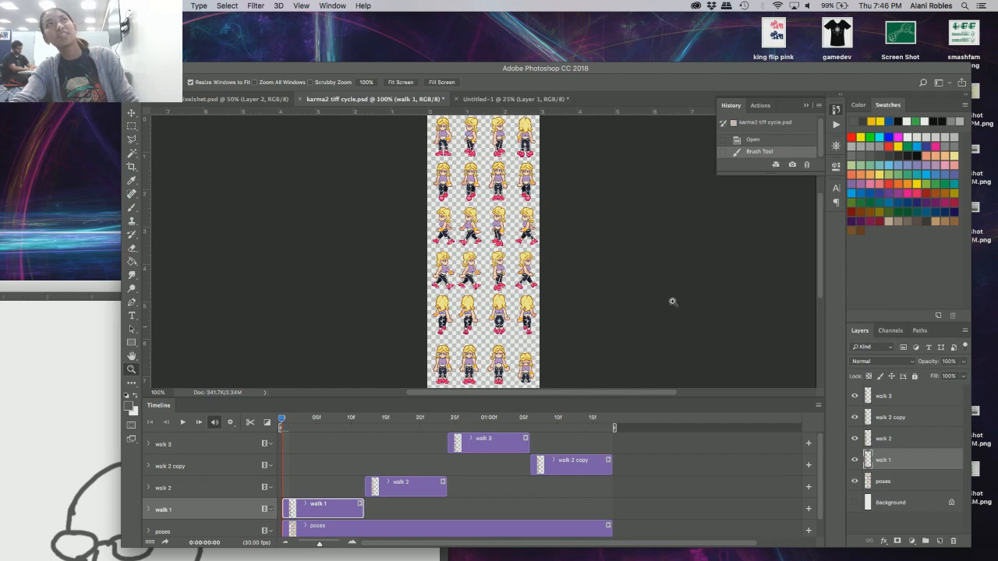
# - Play the walk-cycle animation, stop the playback and hide the timeline
pyautogui.click(182, 422)
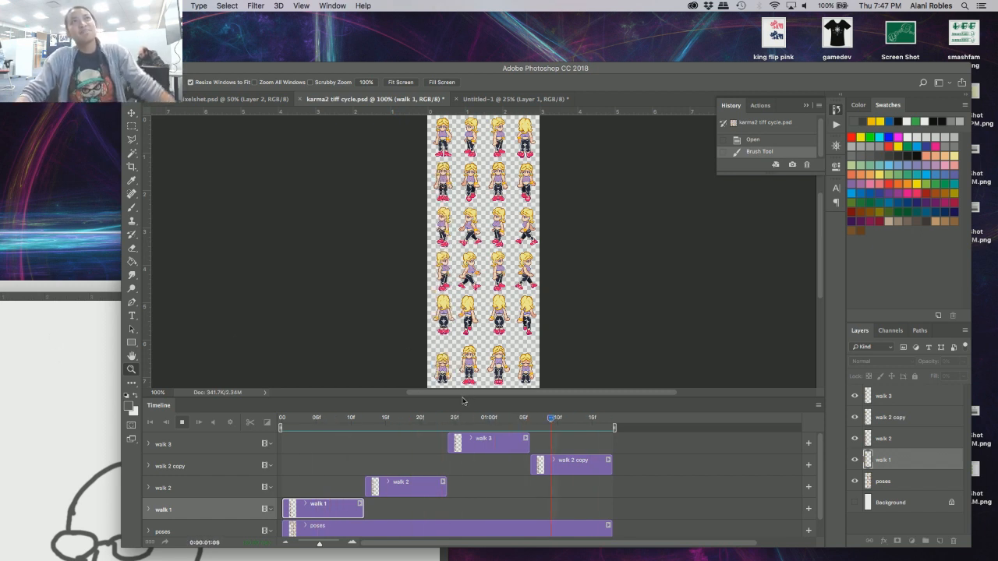
pyautogui.click(182, 425)
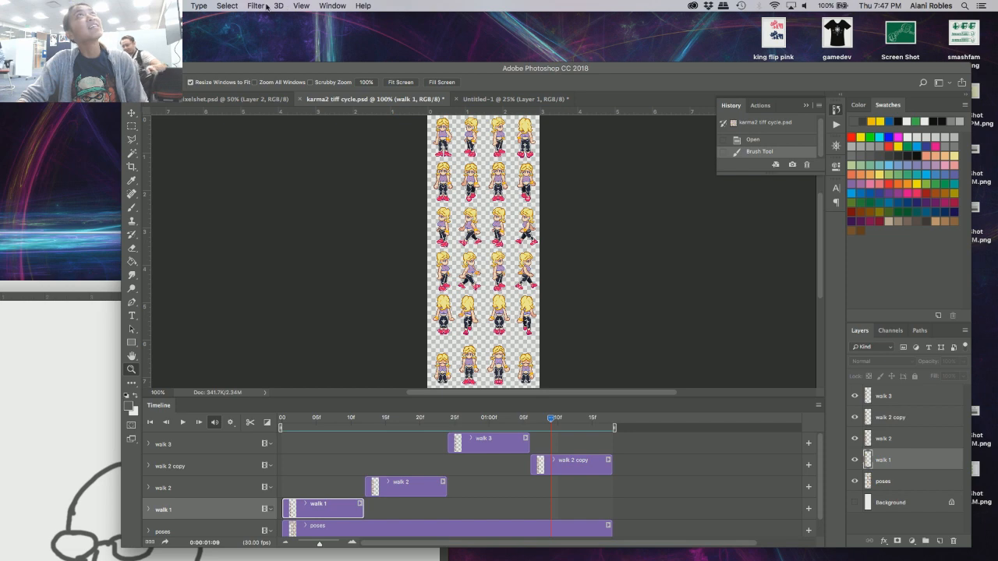
pyautogui.click(340, 6)
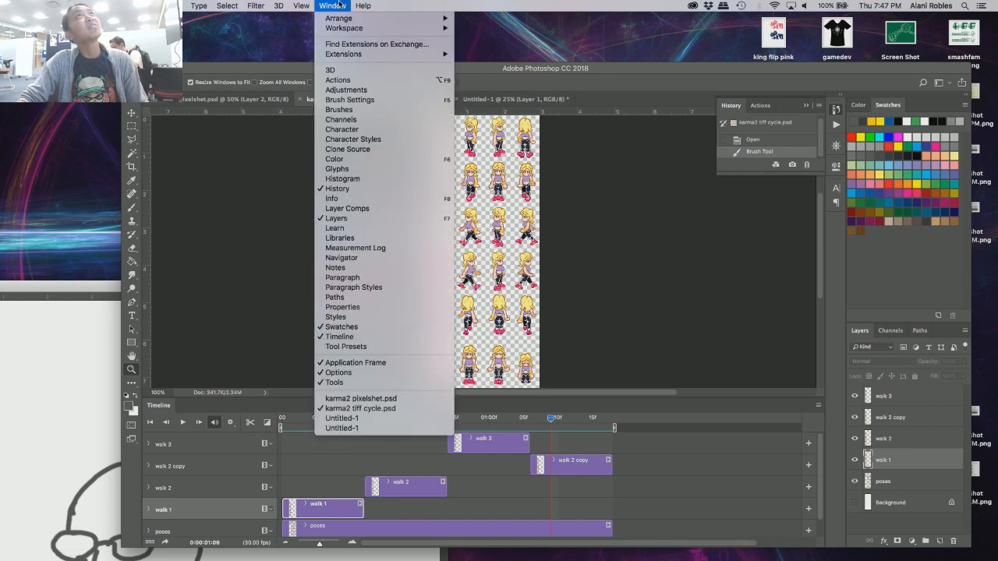
pyautogui.click(340, 336)
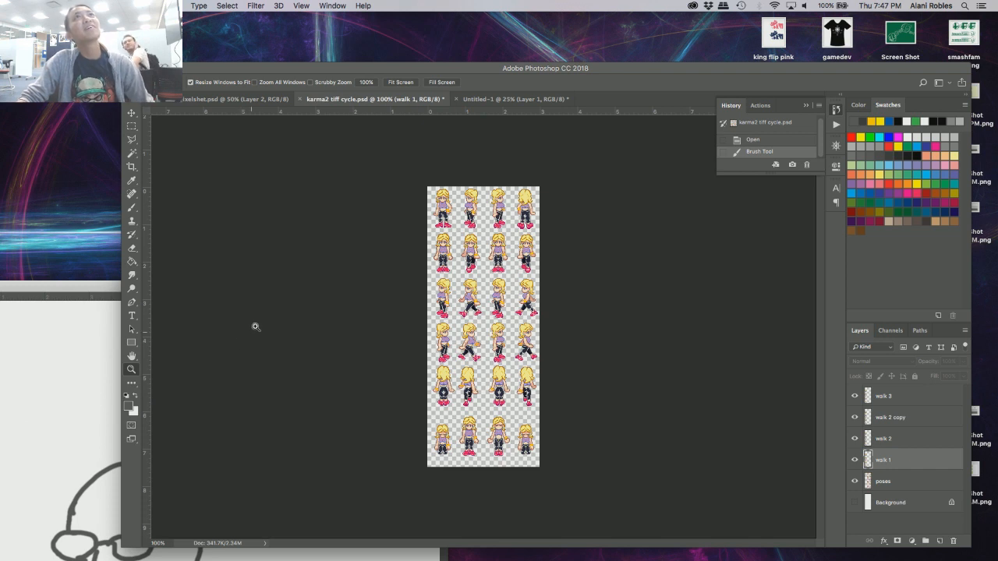
# - Switch to the karma2 pixelshet.psd document and magnify its sprite sheet to 200%
pyautogui.click(246, 100)
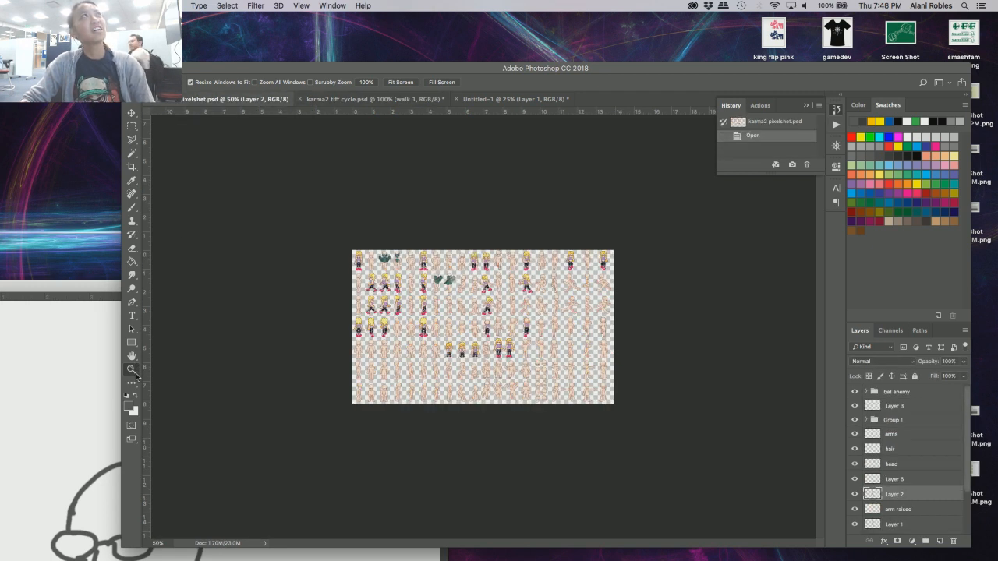
pyautogui.click(445, 348)
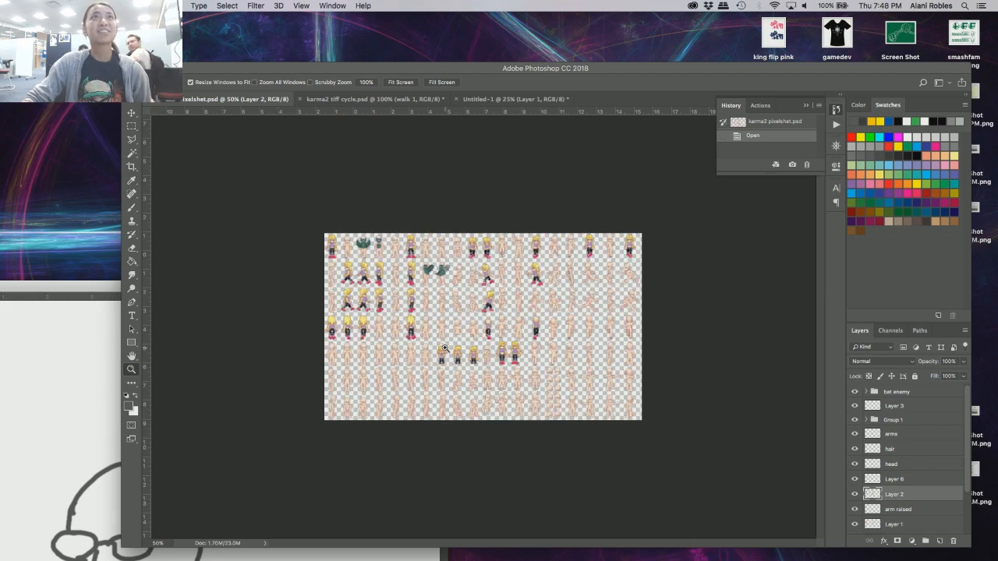
pyautogui.click(435, 351)
pyautogui.click(400, 360)
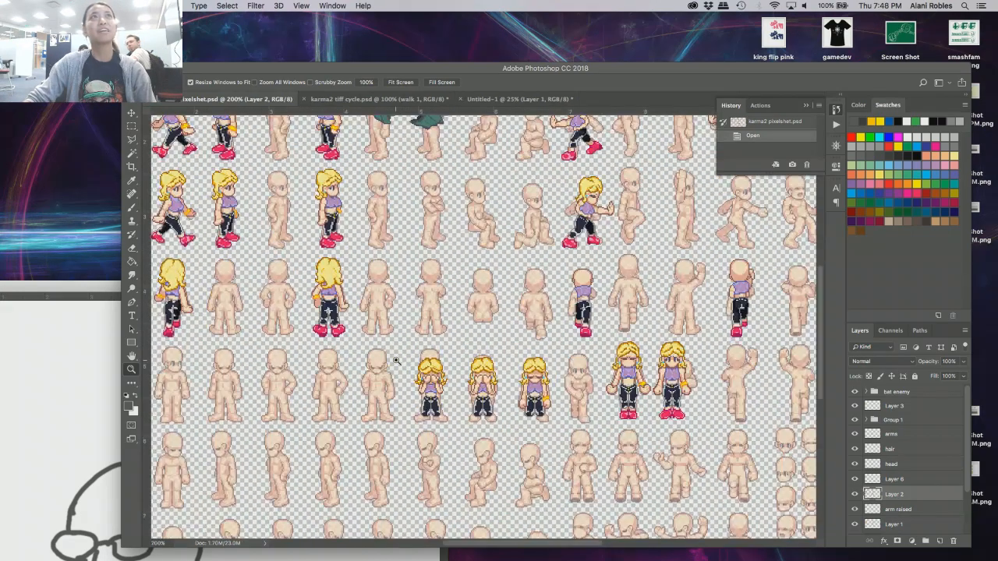
# - Examine the clothed character sprites, bare base bodies and bat enemy parts across the rows of the sprite sheet
pyautogui.scroll(3, 396, 360)
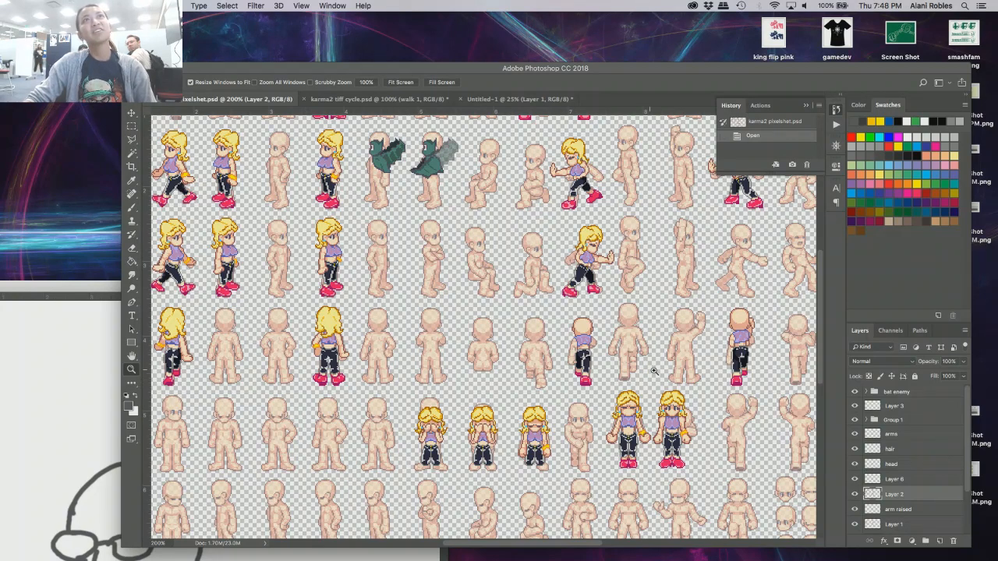
pyautogui.scroll(5, 675, 404)
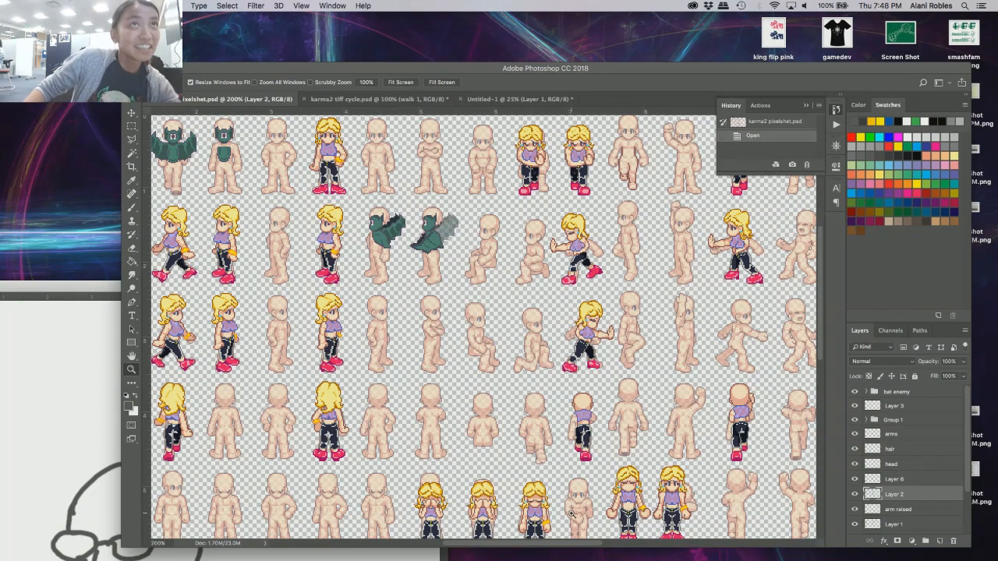
pyautogui.press('F11')
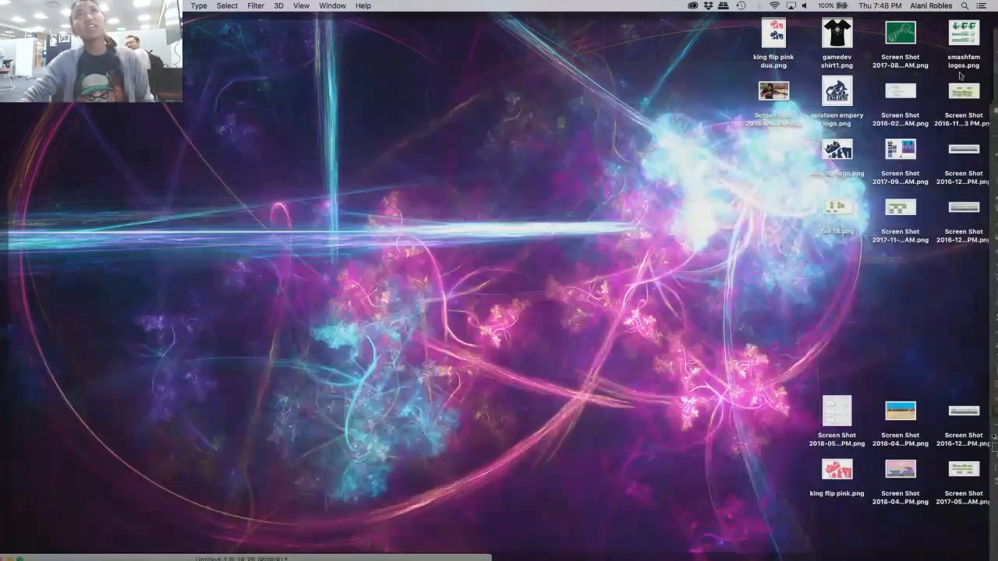
pyautogui.press('F11')
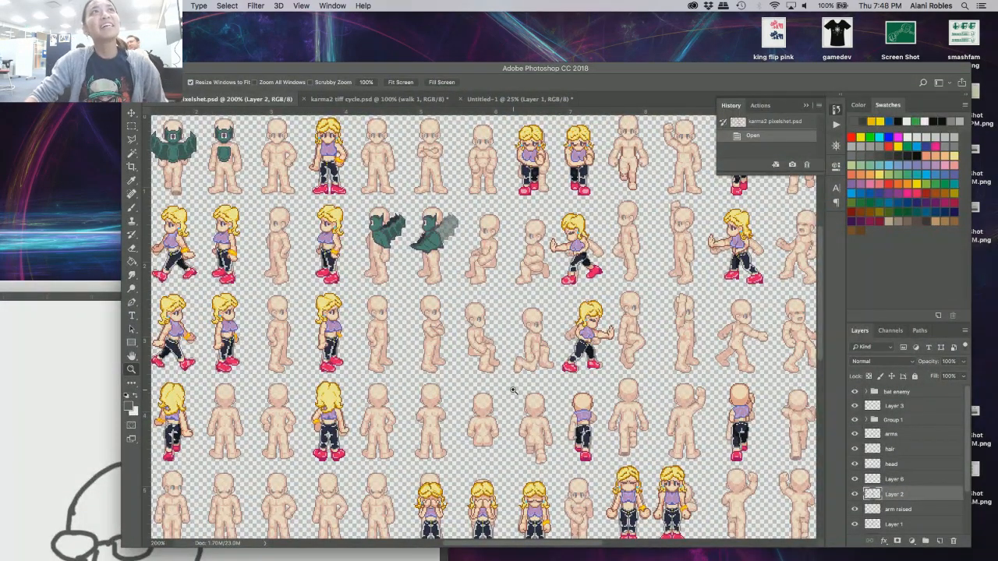
pyautogui.scroll(3, 393, 389)
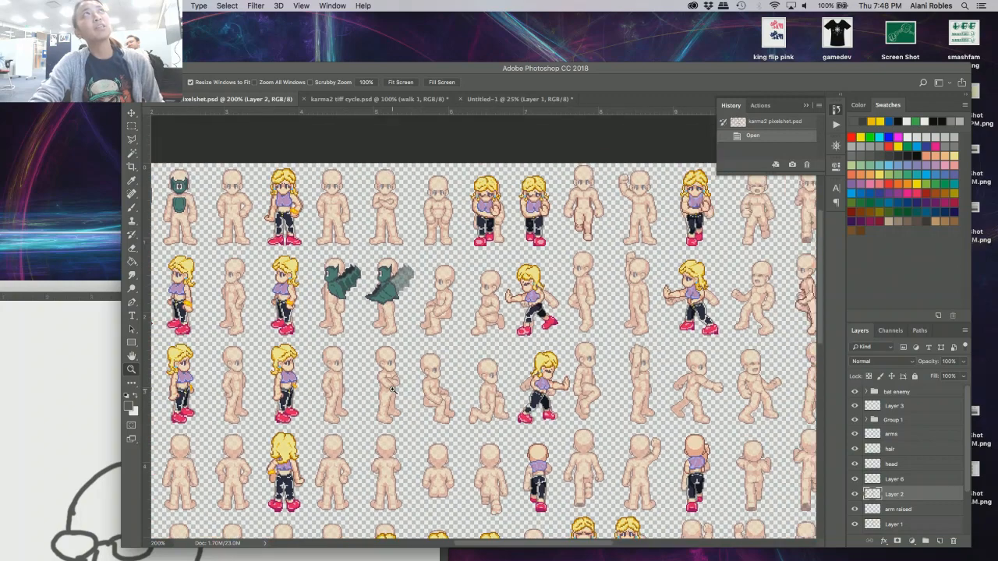
pyautogui.scroll(-3, 393, 390)
pyautogui.scroll(1, 521, 392)
pyautogui.hscroll(3, 522, 391)
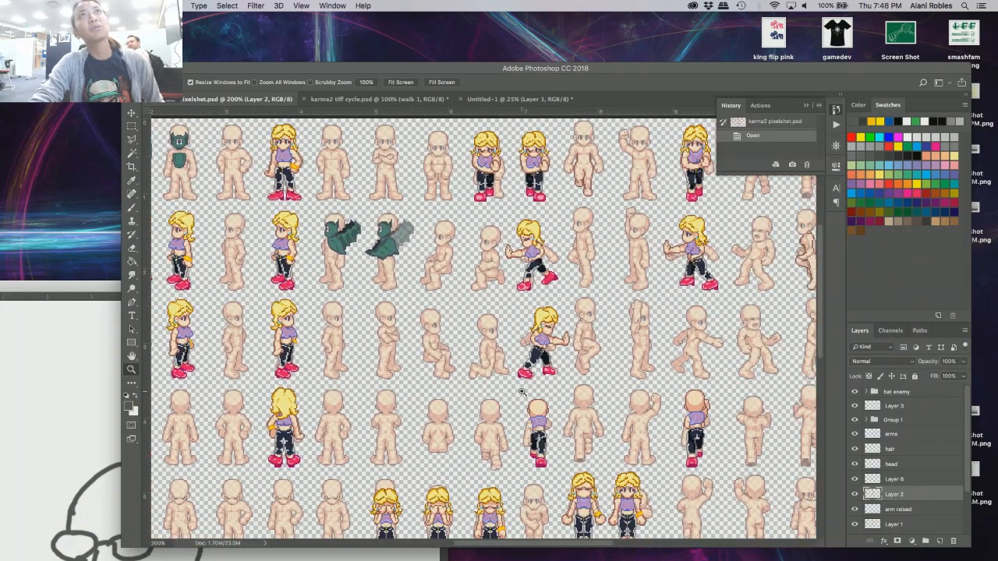
pyautogui.hscroll(-1, 508, 416)
pyautogui.scroll(-3, 503, 415)
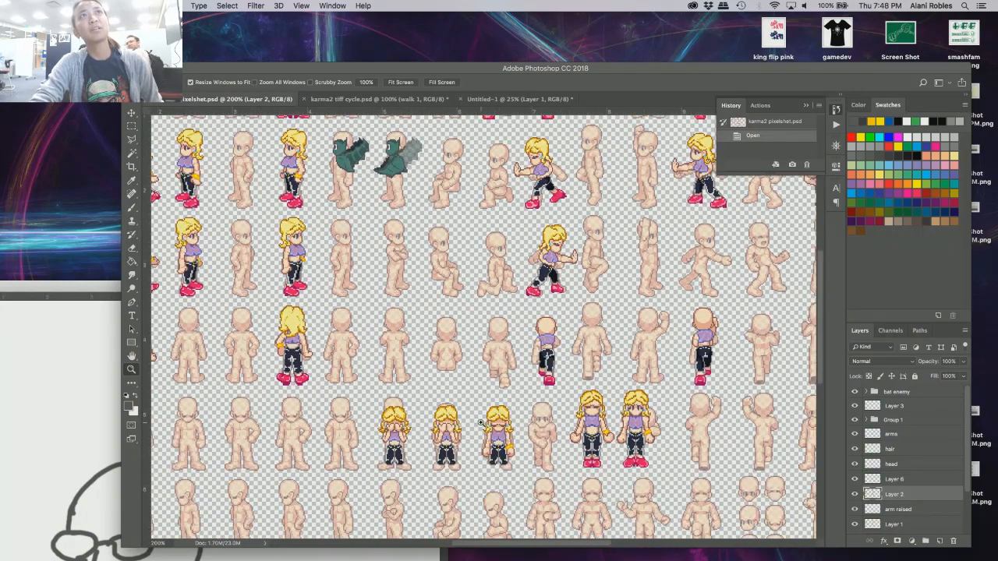
pyautogui.scroll(5, 483, 367)
pyautogui.hscroll(-3, 483, 366)
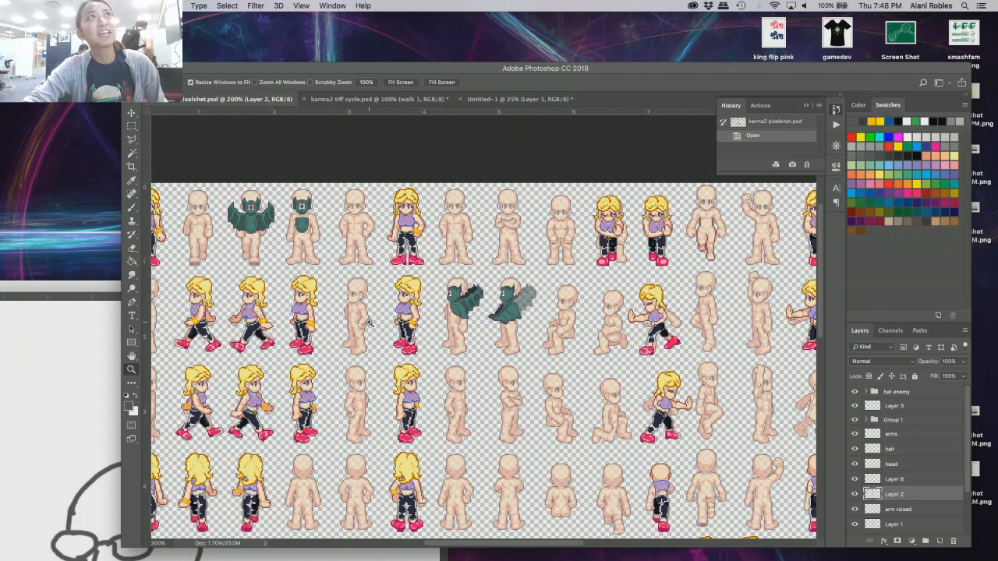
pyautogui.scroll(-5, 359, 350)
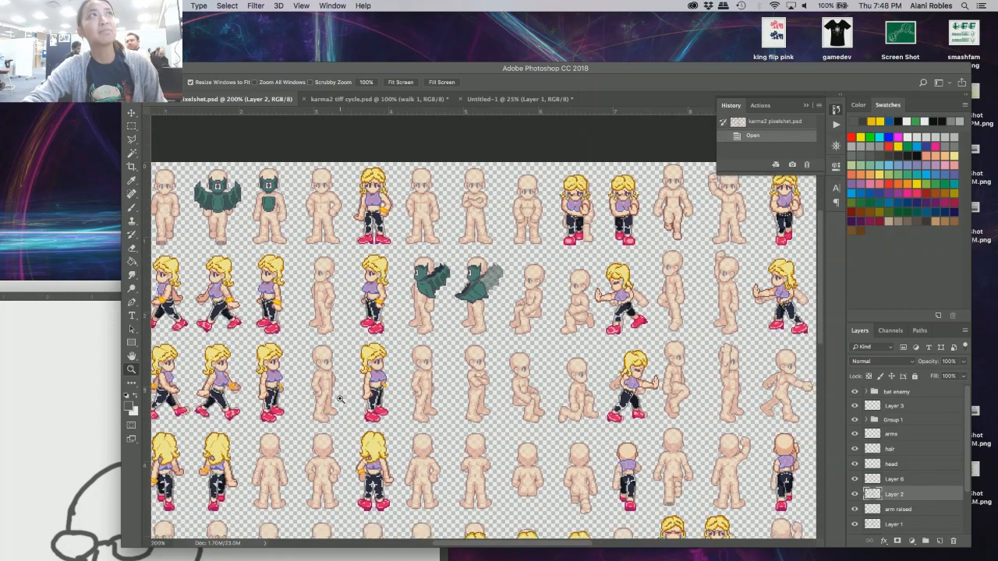
pyautogui.hscroll(4, 340, 399)
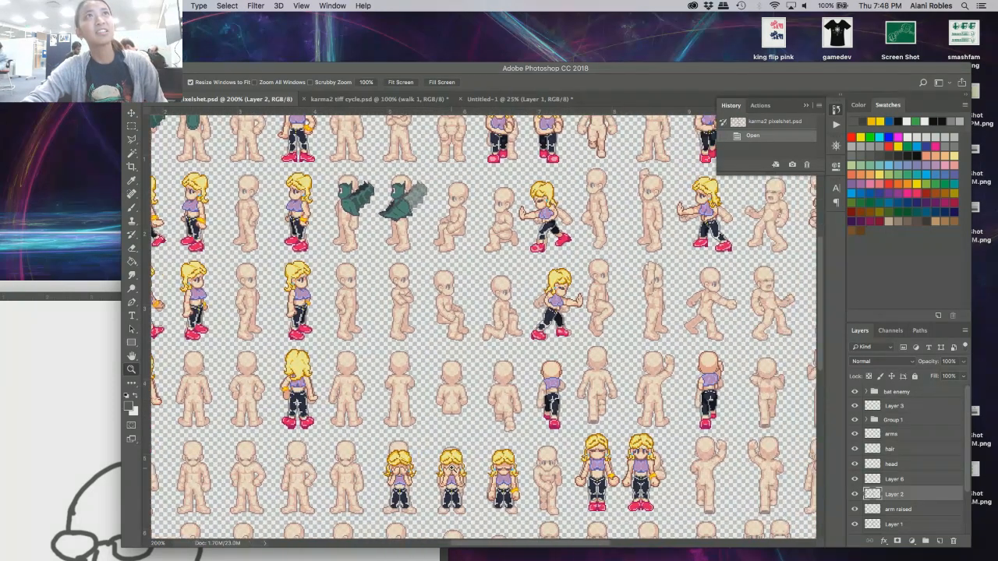
pyautogui.hscroll(5, 527, 480)
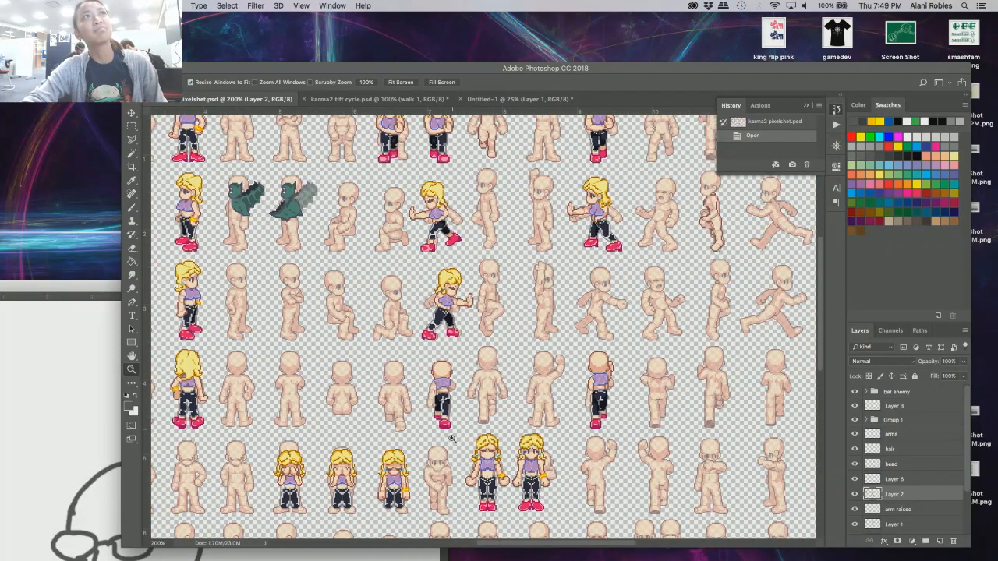
# - Compare the karma2 tiff cycle.psd walk cycle with the karma2 pixelshet.psd sheet, and review the sheet's upper pose rows
pyautogui.click(367, 99)
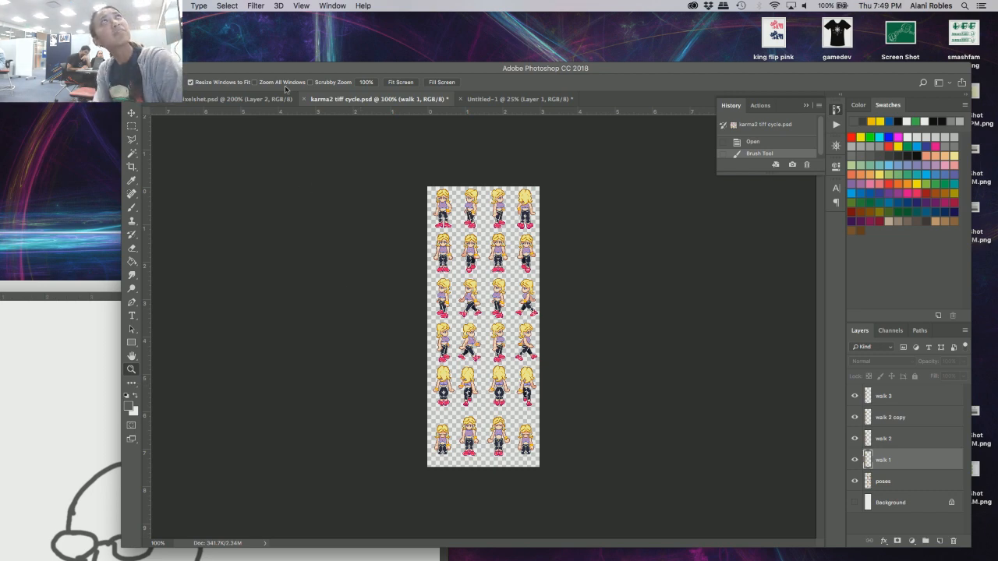
pyautogui.click(251, 100)
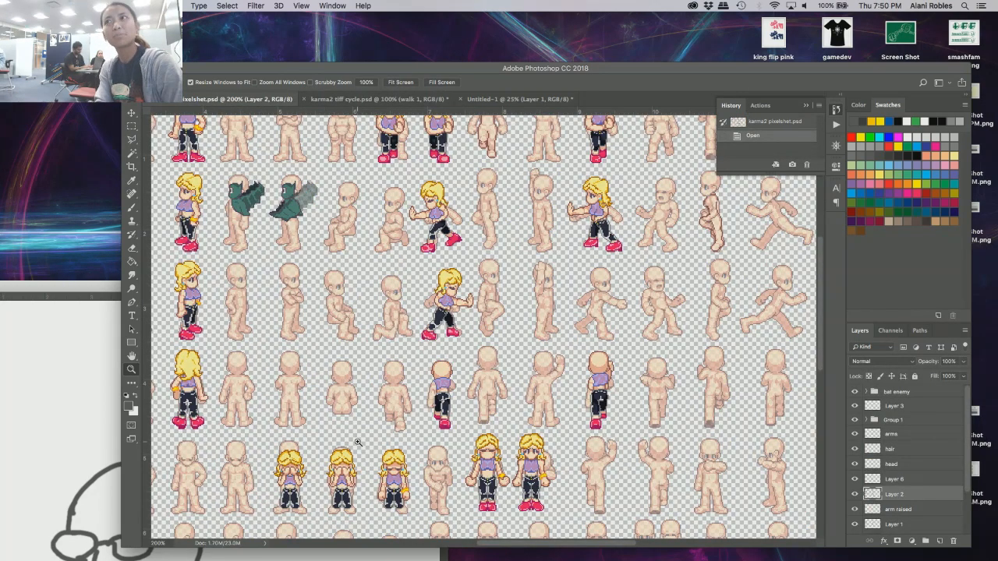
pyautogui.scroll(2, 357, 442)
pyautogui.scroll(3, 357, 442)
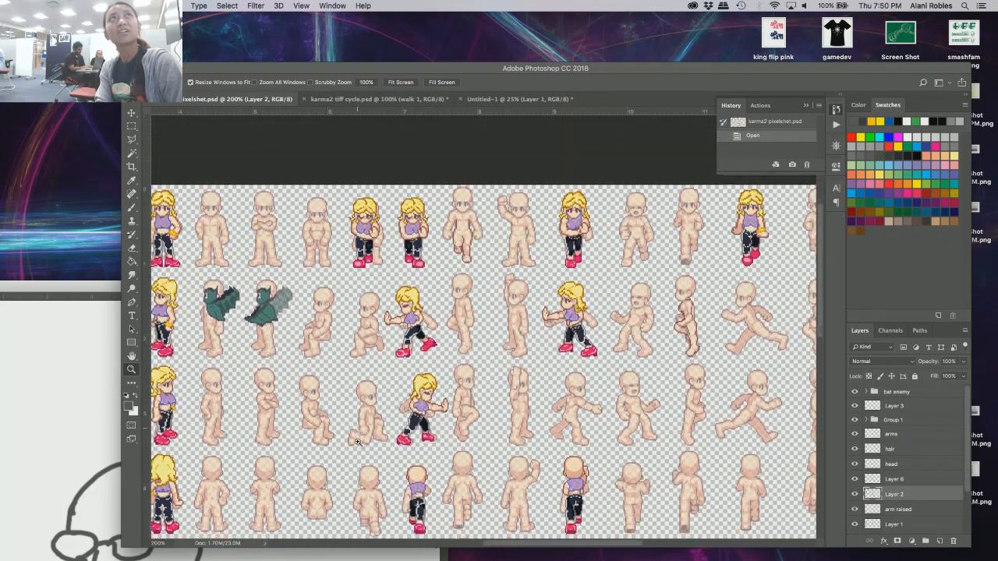
pyautogui.scroll(-2, 357, 442)
pyautogui.hscroll(-1, 357, 442)
pyautogui.scroll(-2, 357, 442)
pyautogui.hscroll(-3, 357, 442)
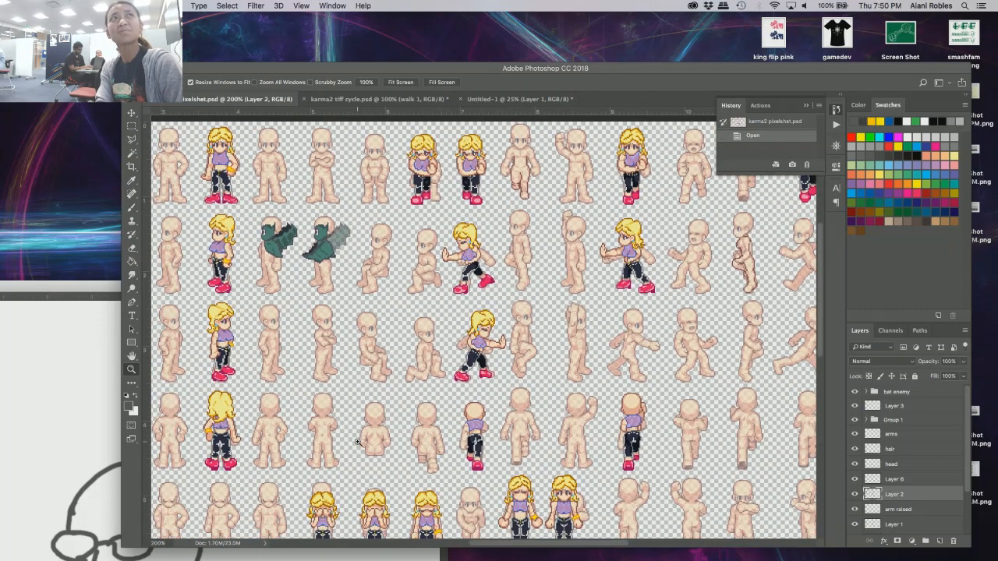
# - Examine the clothed poses, base bodies and bat enemy parts from the sheet's top rows across to its first columns
pyautogui.scroll(5, 357, 442)
pyautogui.hscroll(-1, 358, 442)
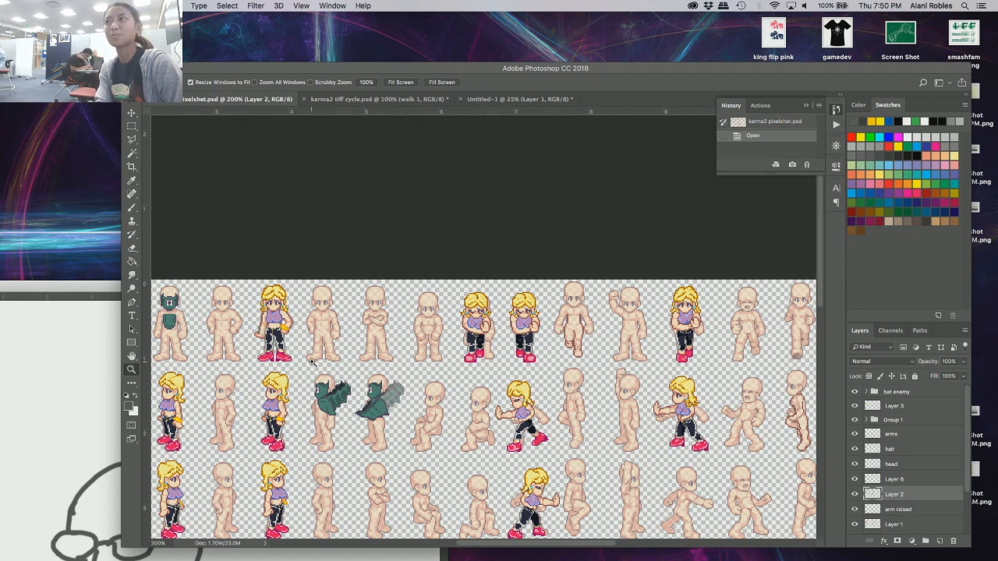
pyautogui.scroll(-2, 311, 361)
pyautogui.hscroll(1, 311, 361)
pyautogui.scroll(-3, 311, 361)
pyautogui.hscroll(1, 311, 361)
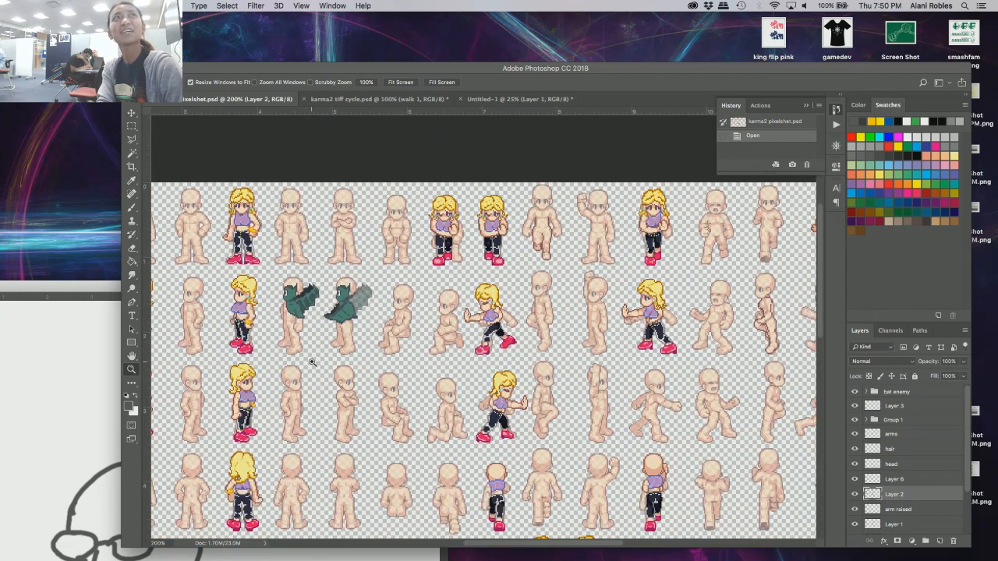
pyautogui.scroll(3, 311, 361)
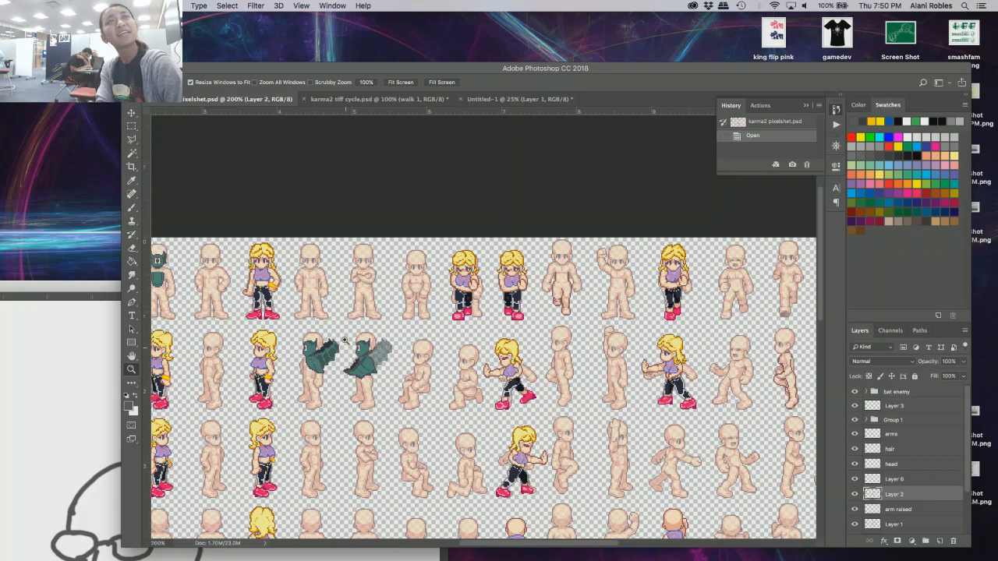
pyautogui.scroll(-2, 344, 330)
pyautogui.hscroll(-5, 344, 331)
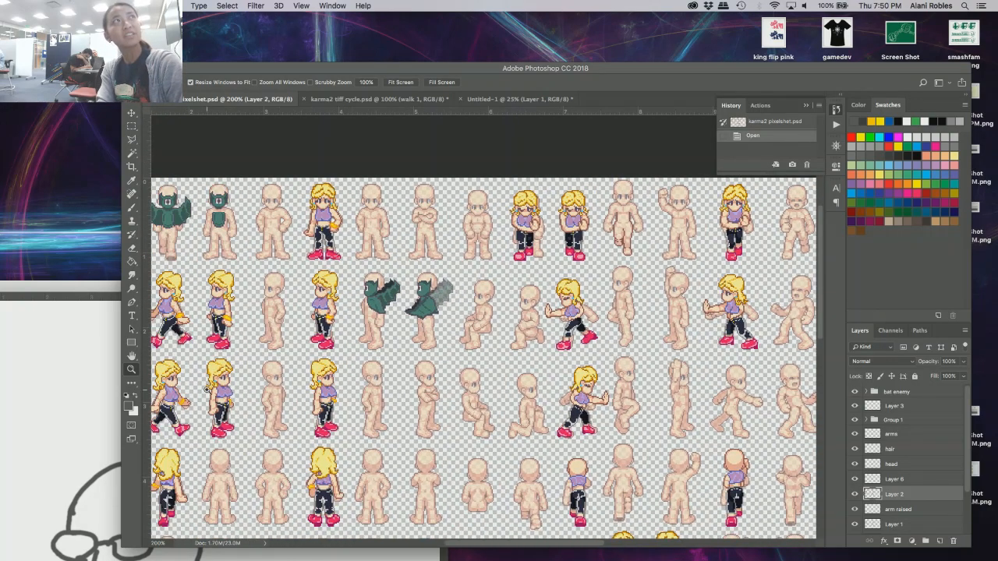
pyautogui.scroll(-3, 227, 476)
pyautogui.hscroll(-4, 223, 457)
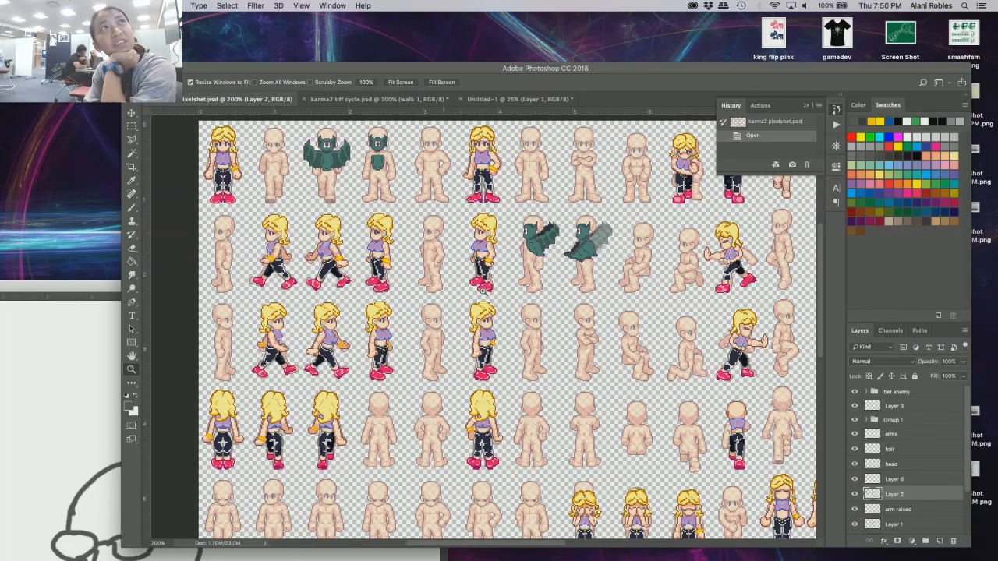
# - Compare the karma2 tiff cycle.psd walk frames with the side and back views in the karma2 pixelshet.psd sheet
pyautogui.click(380, 101)
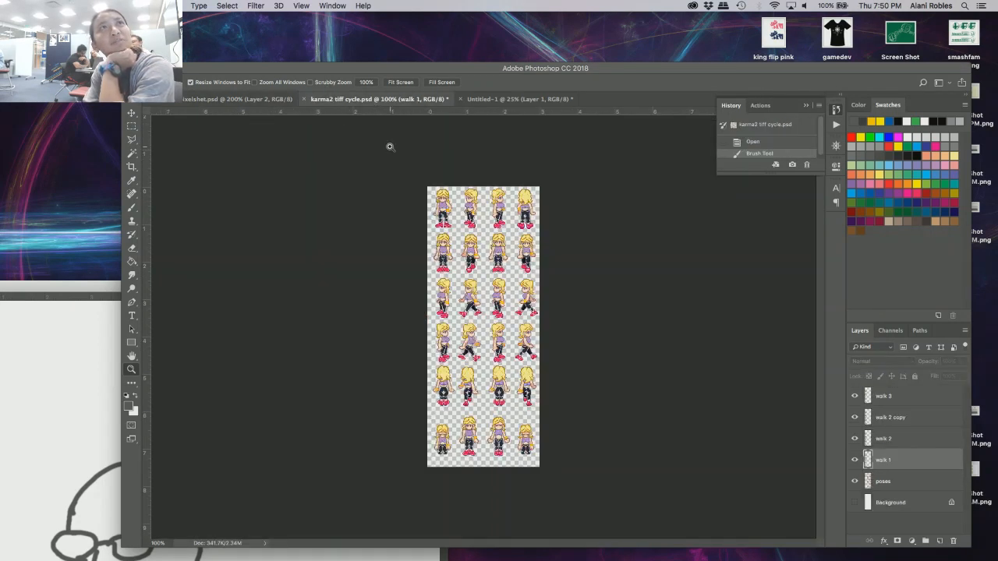
pyautogui.click(249, 103)
pyautogui.click(384, 427)
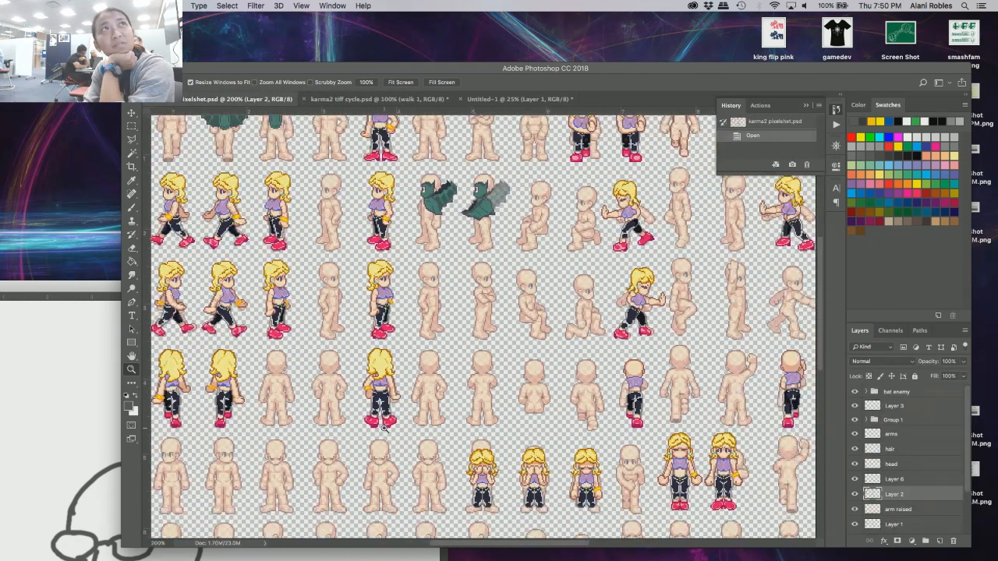
pyautogui.hscroll(2, 383, 427)
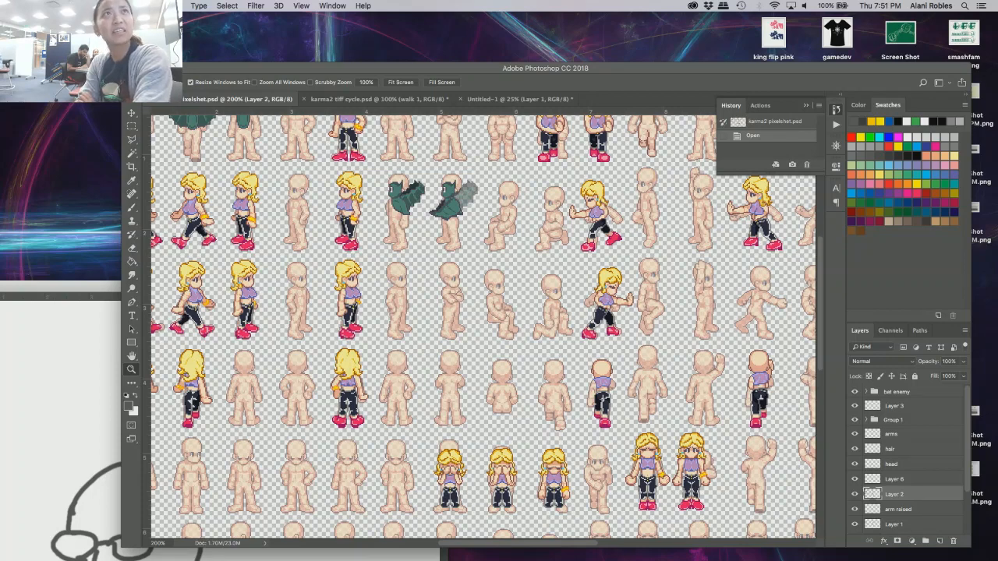
# - Switch to fighter poses.ai in Illustrator and show Layer 2 with the drawn fighters over the reference poses
pyautogui.press('super+Tab')
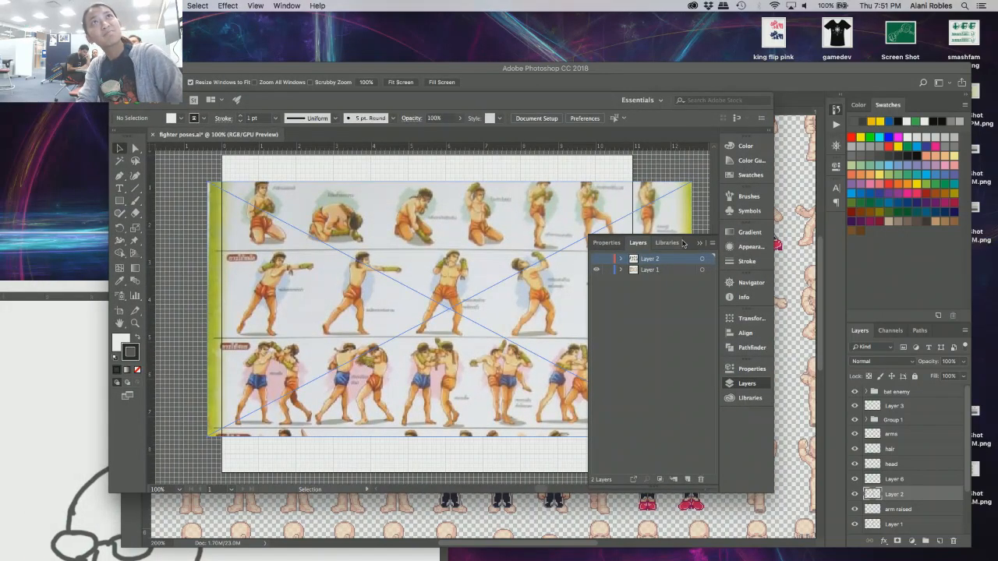
pyautogui.click(699, 244)
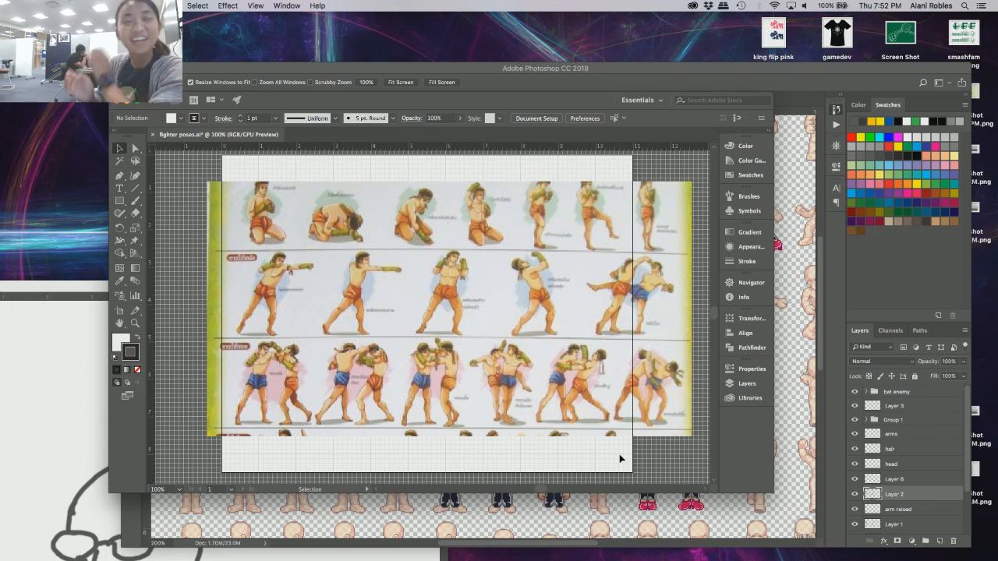
pyautogui.click(752, 384)
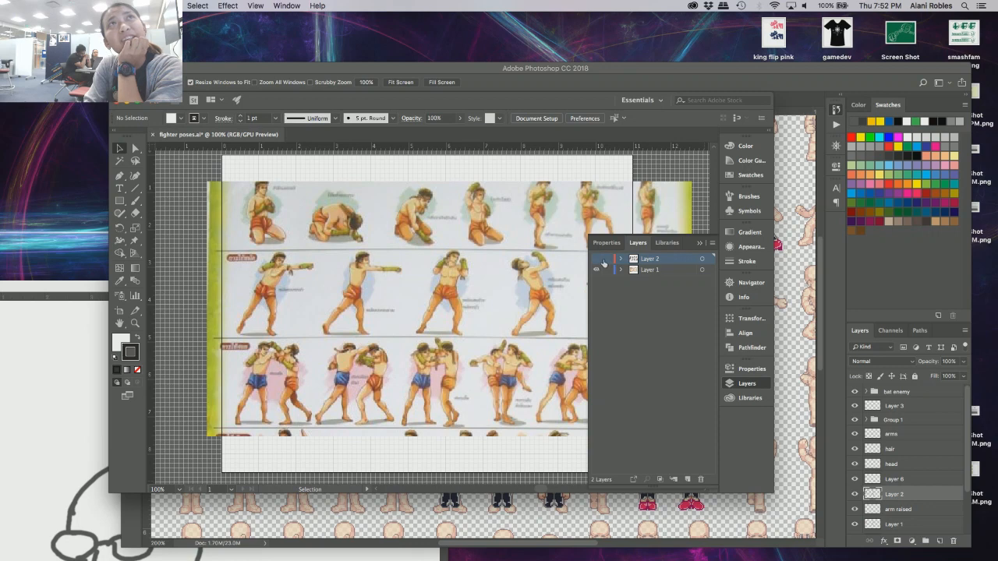
pyautogui.click(598, 258)
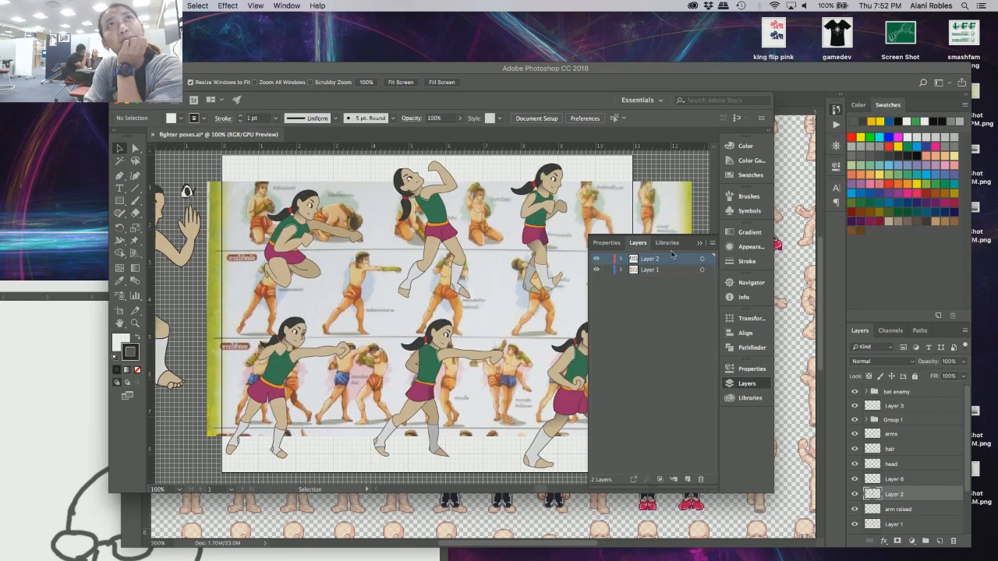
pyautogui.click(698, 243)
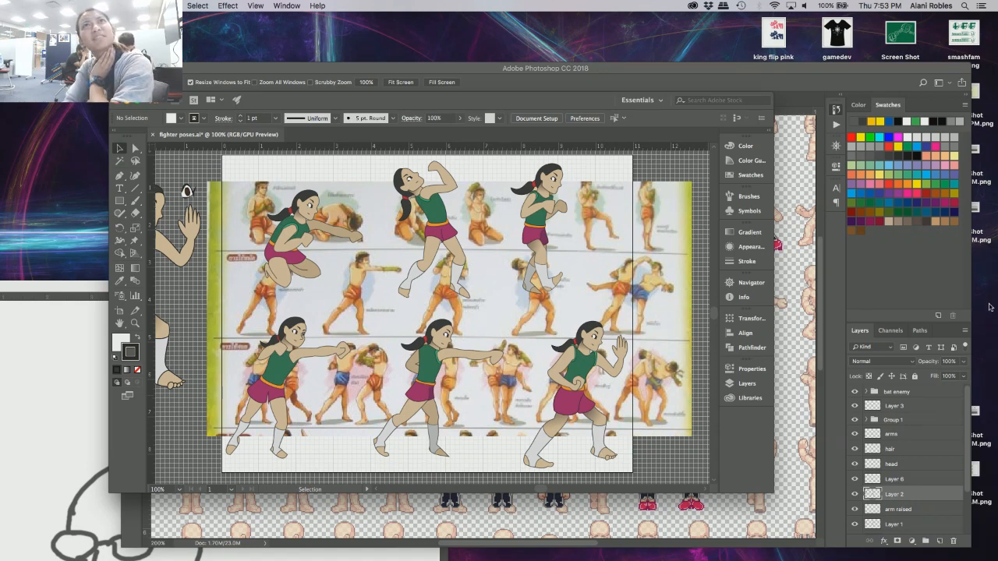
# - Move the Illustrator window out of the way, return to Photoshop and reposition its window on the desktop
pyautogui.moveTo(553, 101); pyautogui.dragTo(0, 180)
pyautogui.click(151, 177)
pyautogui.click(103, 183)
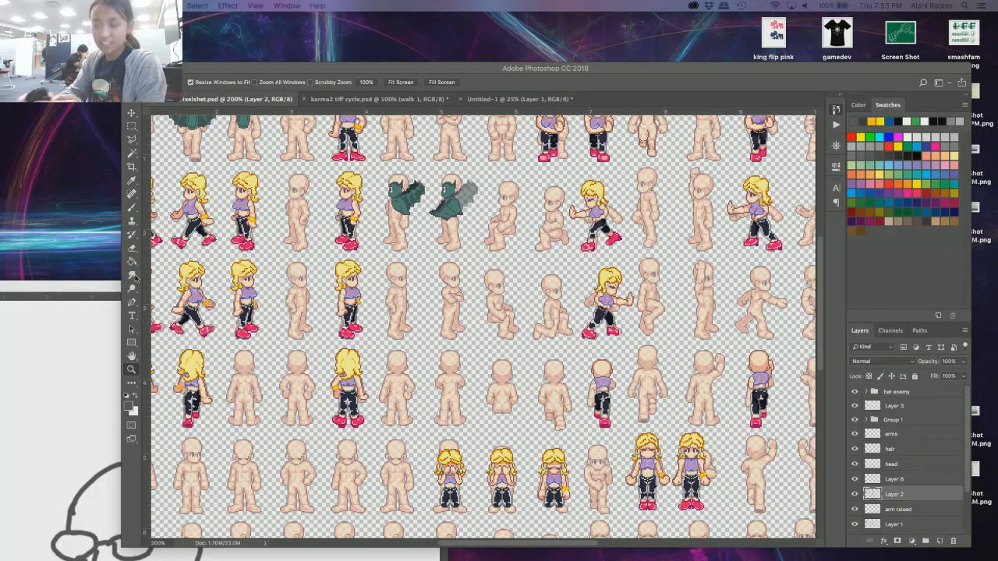
pyautogui.click(632, 67)
pyautogui.moveTo(518, 69); pyautogui.dragTo(439, 51)
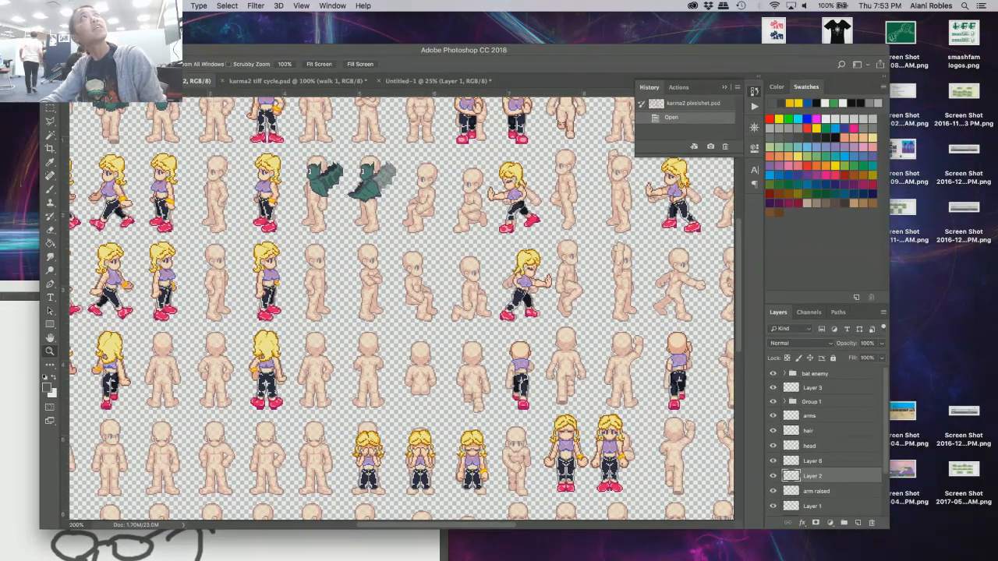
# - Create a new landscape document of 11 x 8.5 inches at 300 pixels/inch in 8 bit RGB Color
pyautogui.click(89, 5)
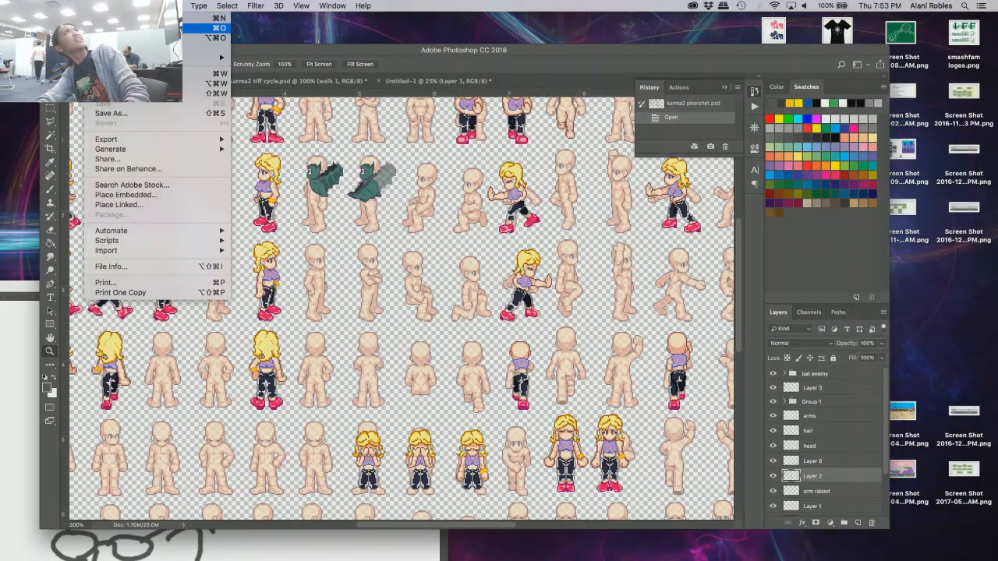
pyautogui.click(105, 17)
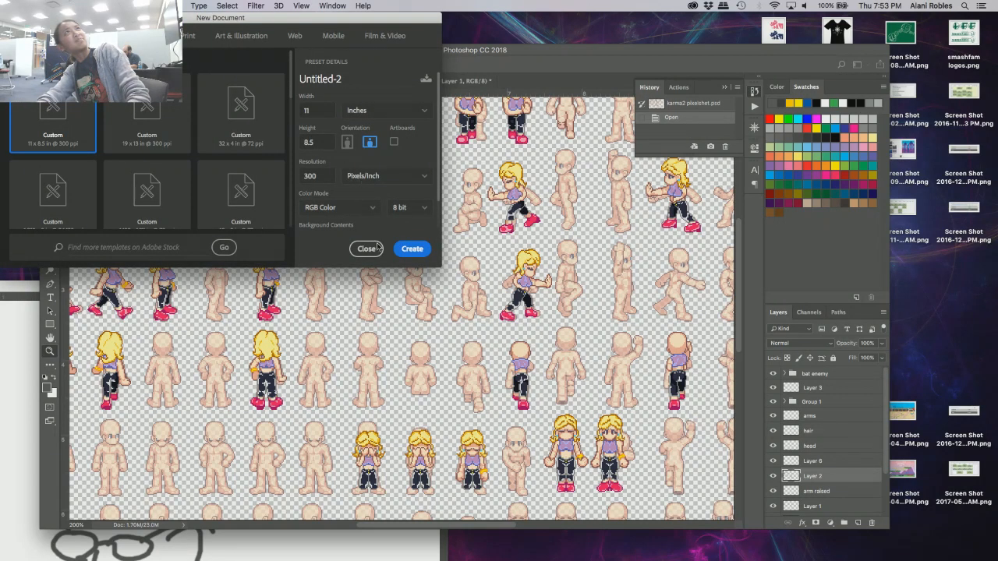
pyautogui.click(416, 251)
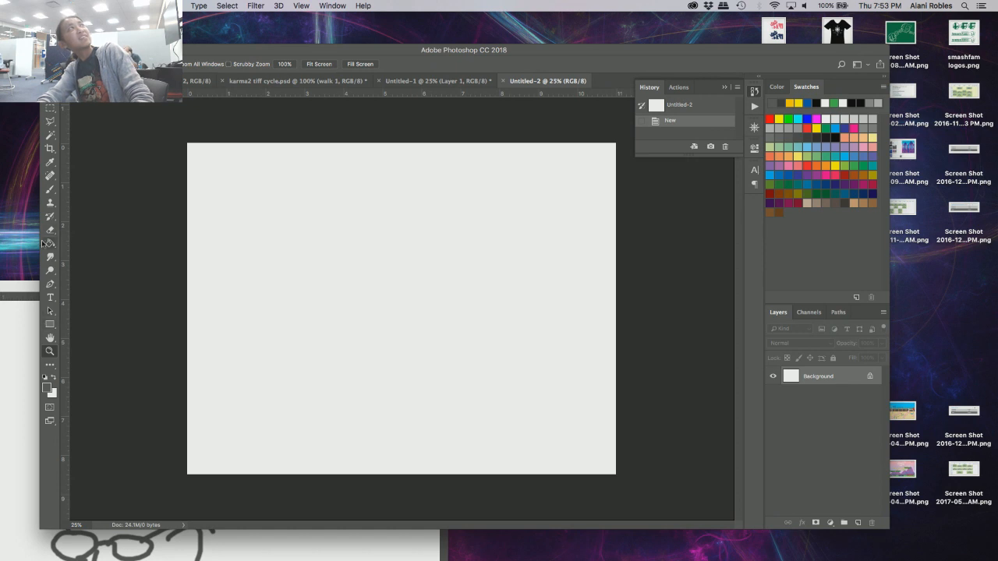
# - Choose the Brush tool, add an empty layer above the background and show the animation Timeline
pyautogui.click(51, 191)
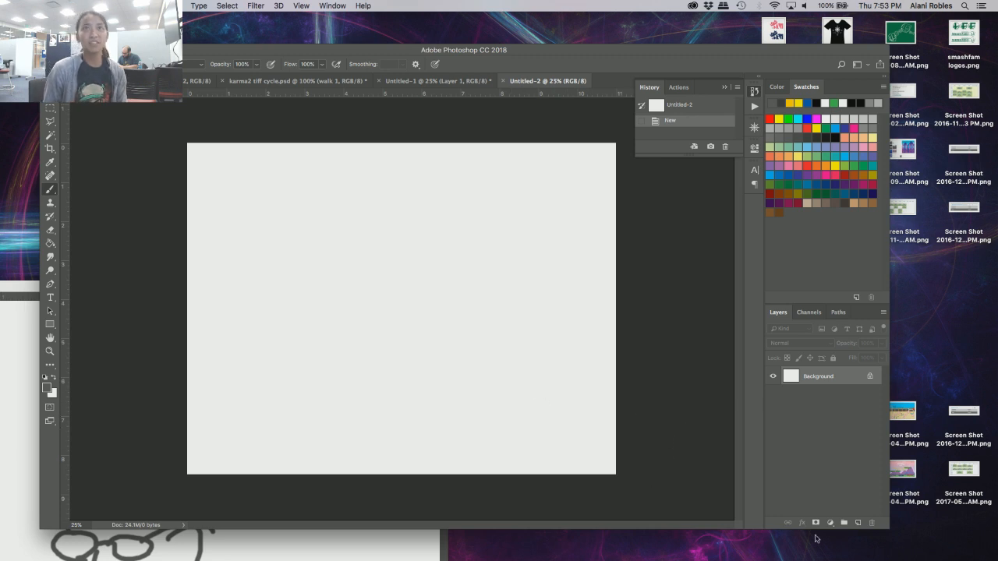
pyautogui.click(856, 524)
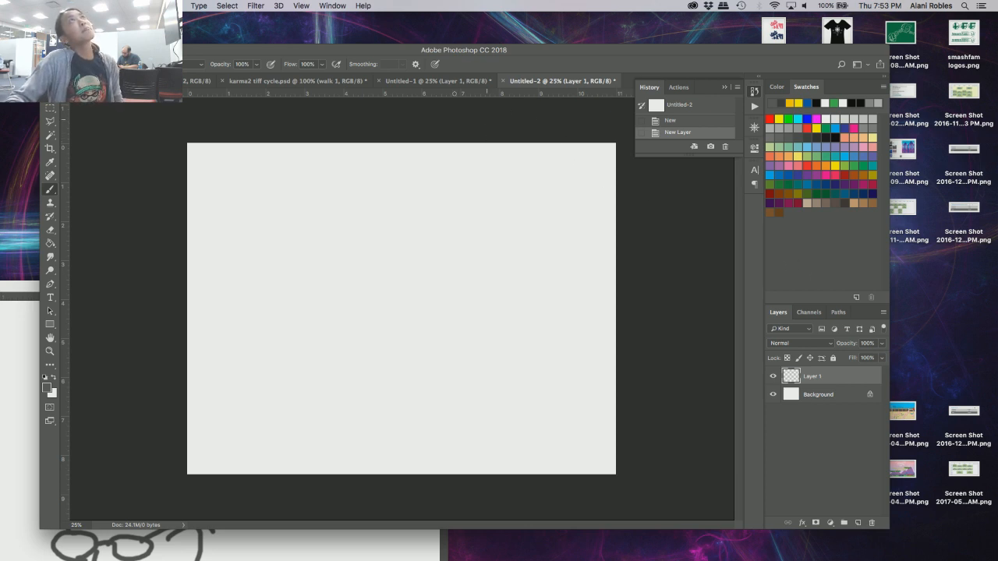
pyautogui.click(304, 6)
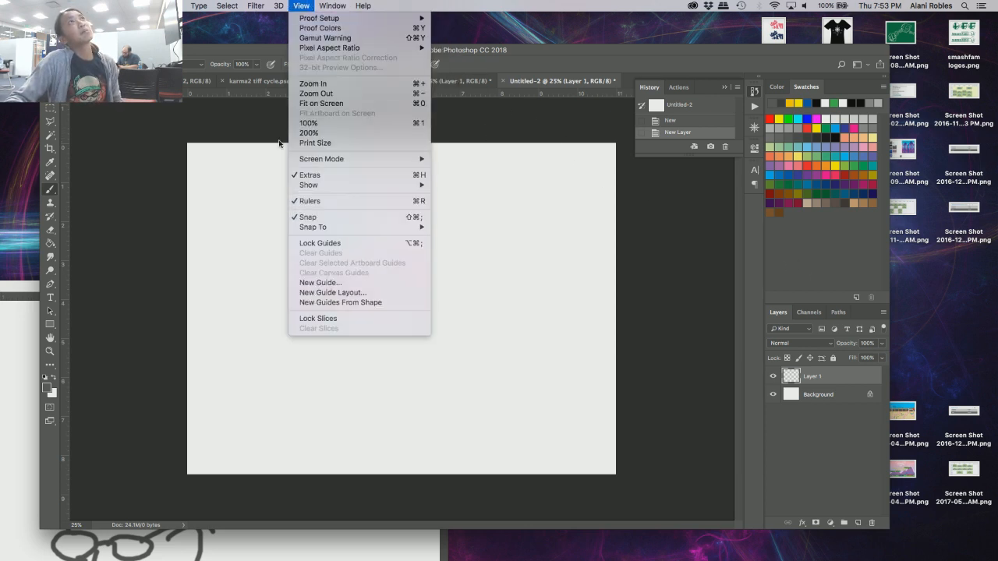
pyautogui.moveTo(364, 5)
pyautogui.moveTo(333, 6)
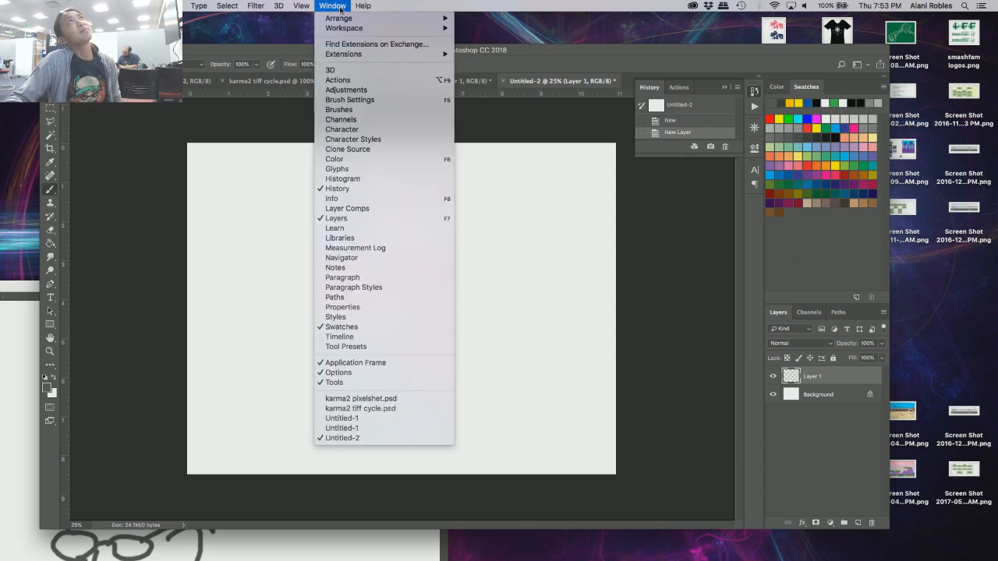
pyautogui.click(341, 337)
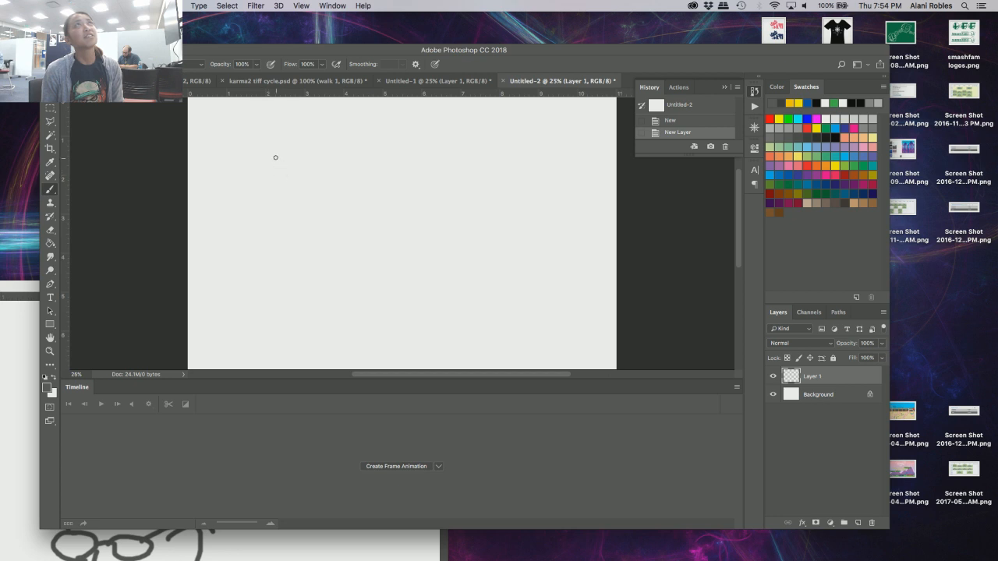
# - Brush a stick figure about 4 inches tall near the canvas's left edge, with a round head, body, spread legs and outstretched arms
pyautogui.moveTo(277, 157)
pyautogui.mouseDown()
pyautogui.moveTo(233, 166)
pyautogui.moveTo(227, 197)
pyautogui.moveTo(251, 207)
pyautogui.moveTo(282, 202)
pyautogui.moveTo(279, 157)
pyautogui.mouseUp()
pyautogui.moveTo(257, 207); pyautogui.dragTo(228, 282)
pyautogui.press('super+z')
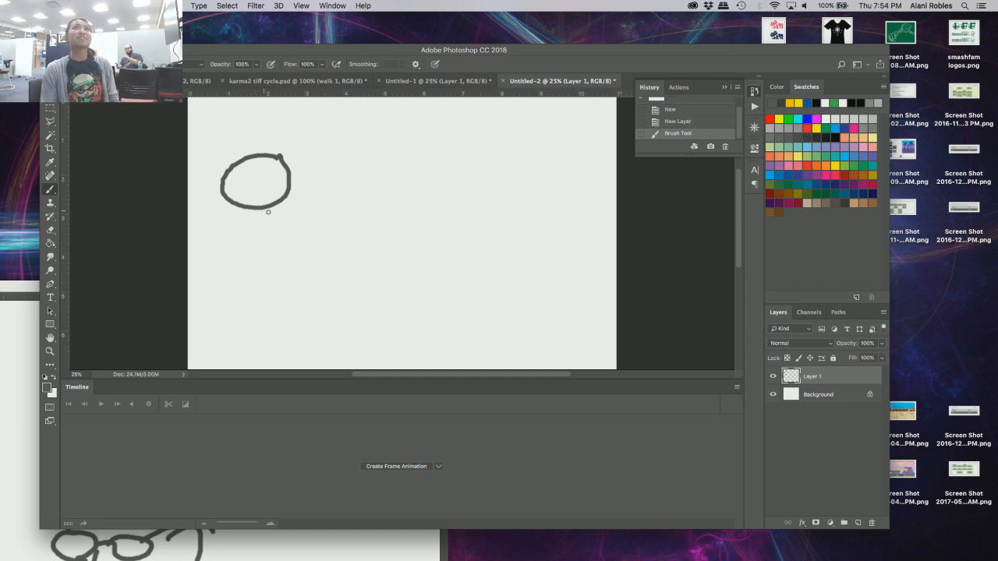
pyautogui.moveTo(256, 208)
pyautogui.mouseDown()
pyautogui.moveTo(266, 274)
pyautogui.moveTo(248, 309)
pyautogui.mouseUp()
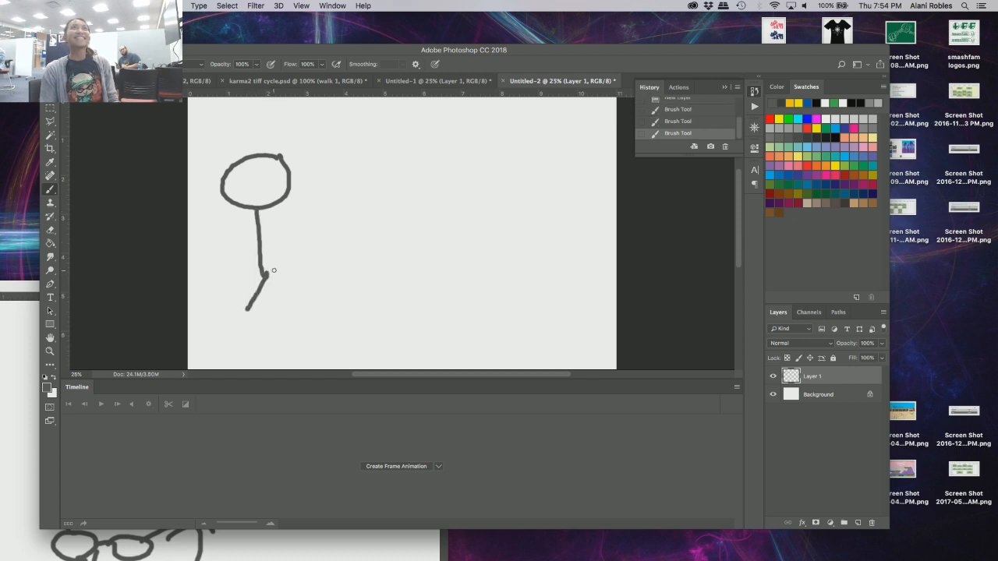
pyautogui.moveTo(265, 276); pyautogui.dragTo(286, 309)
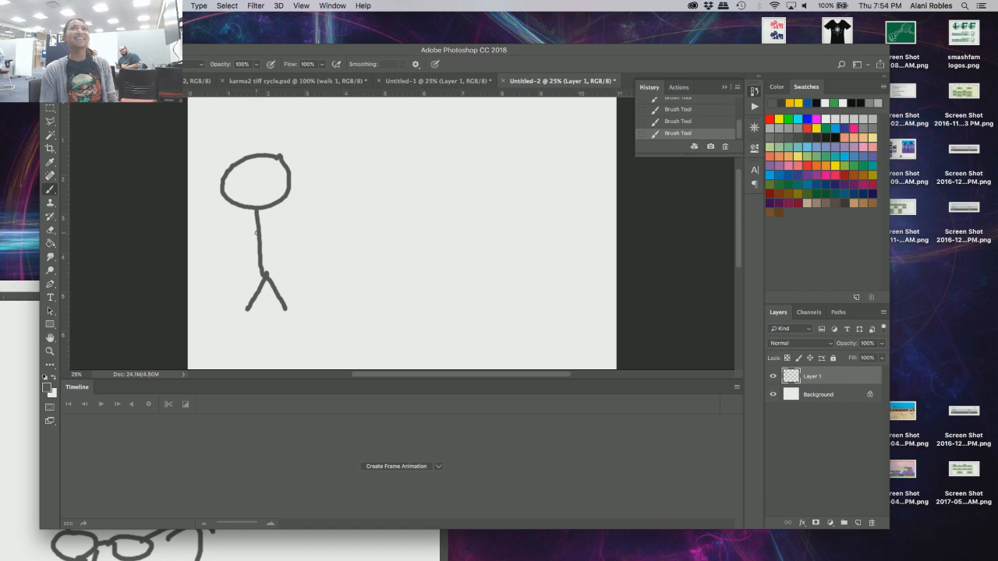
pyautogui.moveTo(258, 231)
pyautogui.mouseDown()
pyautogui.moveTo(226, 229)
pyautogui.moveTo(282, 223)
pyautogui.mouseUp()
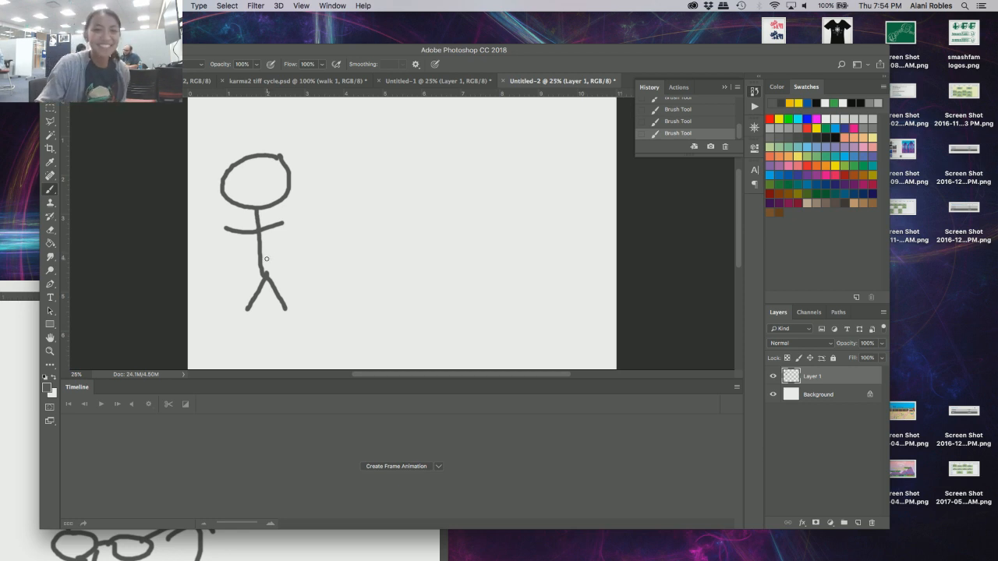
# - Add a second empty layer and lower Layer 1's opacity to roughly half so its figure serves as a tracing guide
pyautogui.click(858, 523)
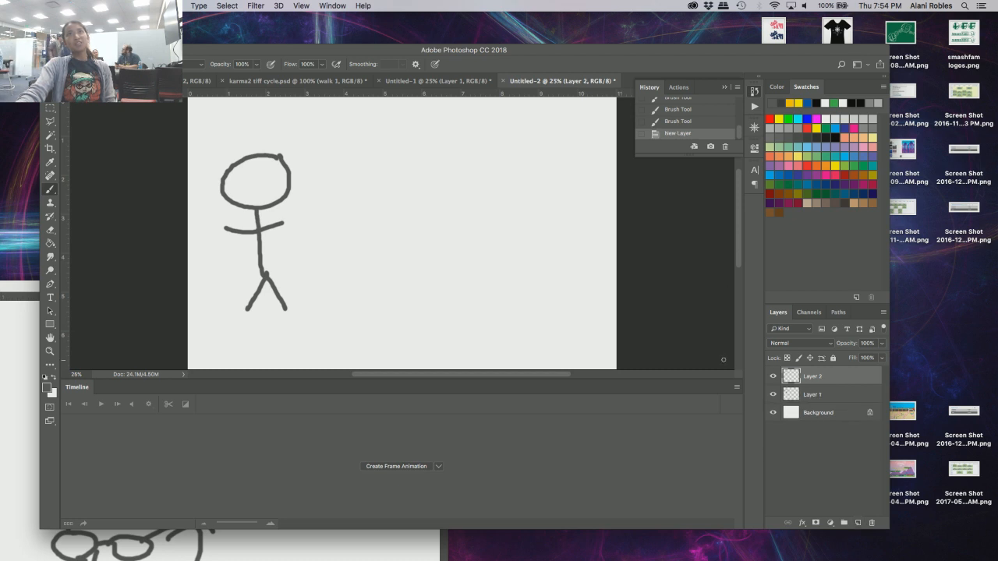
pyautogui.click(830, 396)
pyautogui.click(882, 358)
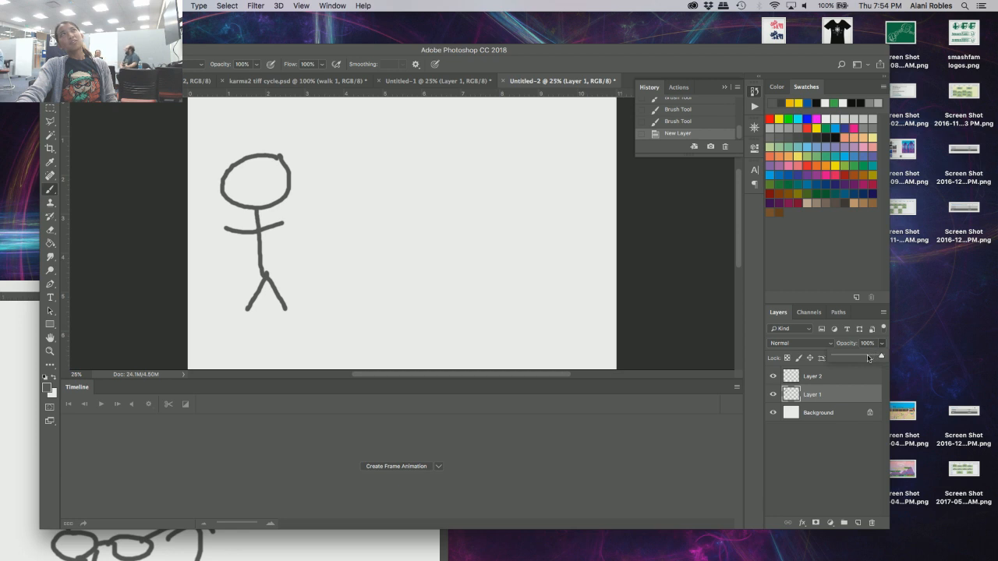
pyautogui.moveTo(869, 360); pyautogui.dragTo(857, 360)
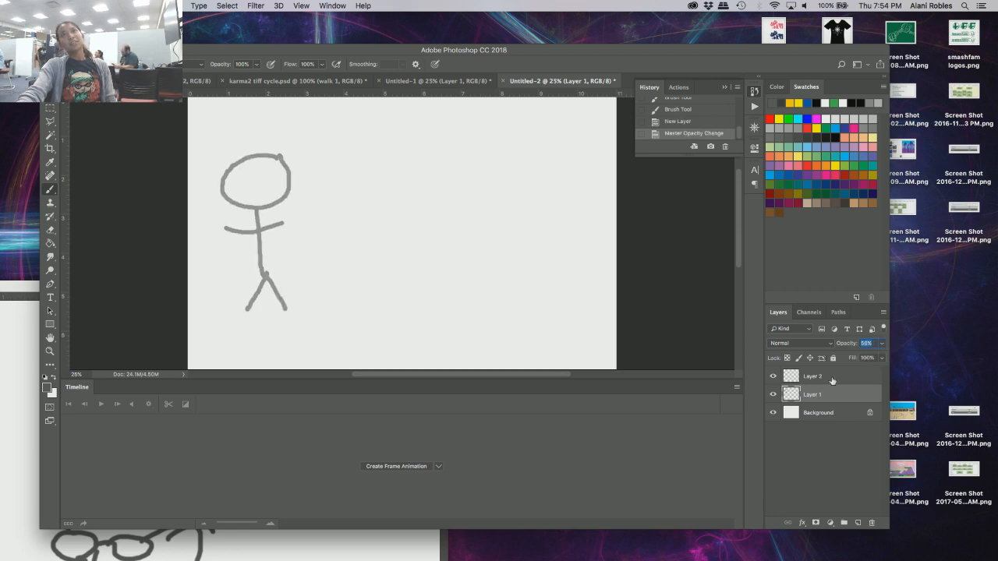
# - On Layer 2, brush a second stick figure slightly right of the faded one, with one leg bent and the arms tilted
pyautogui.click(832, 380)
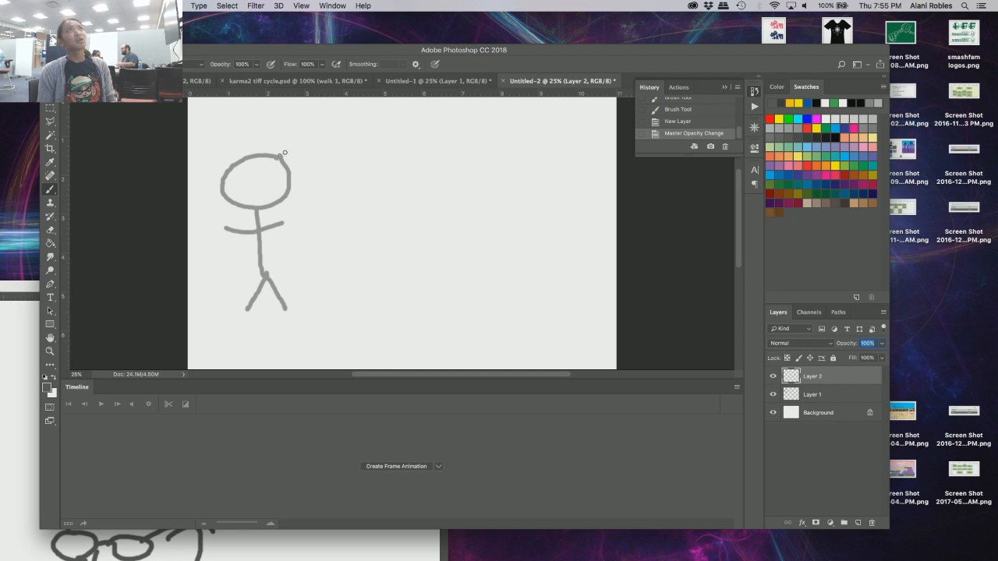
pyautogui.moveTo(282, 153); pyautogui.dragTo(224, 164)
pyautogui.press('super+z')
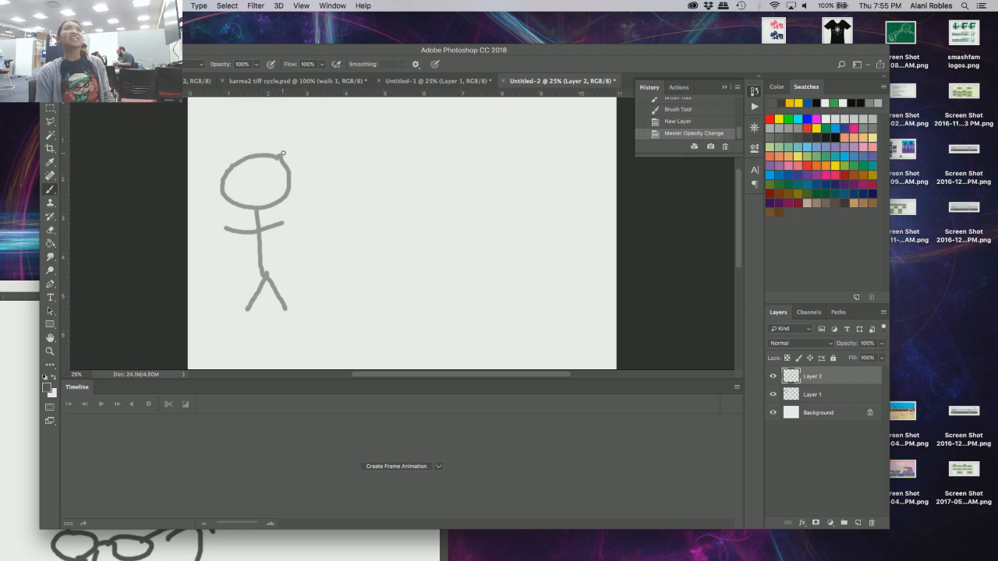
pyautogui.moveTo(283, 153)
pyautogui.mouseDown()
pyautogui.moveTo(248, 167)
pyautogui.moveTo(239, 188)
pyautogui.moveTo(260, 204)
pyautogui.moveTo(294, 201)
pyautogui.moveTo(303, 165)
pyautogui.moveTo(280, 153)
pyautogui.mouseUp()
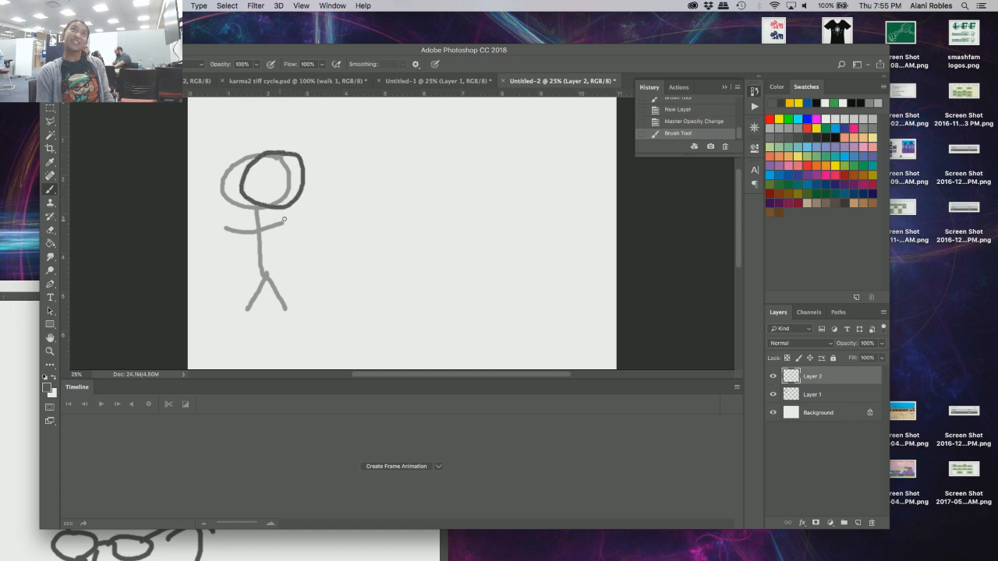
pyautogui.moveTo(280, 206)
pyautogui.mouseDown()
pyautogui.moveTo(279, 282)
pyautogui.moveTo(267, 311)
pyautogui.mouseUp()
pyautogui.moveTo(280, 273); pyautogui.dragTo(297, 304)
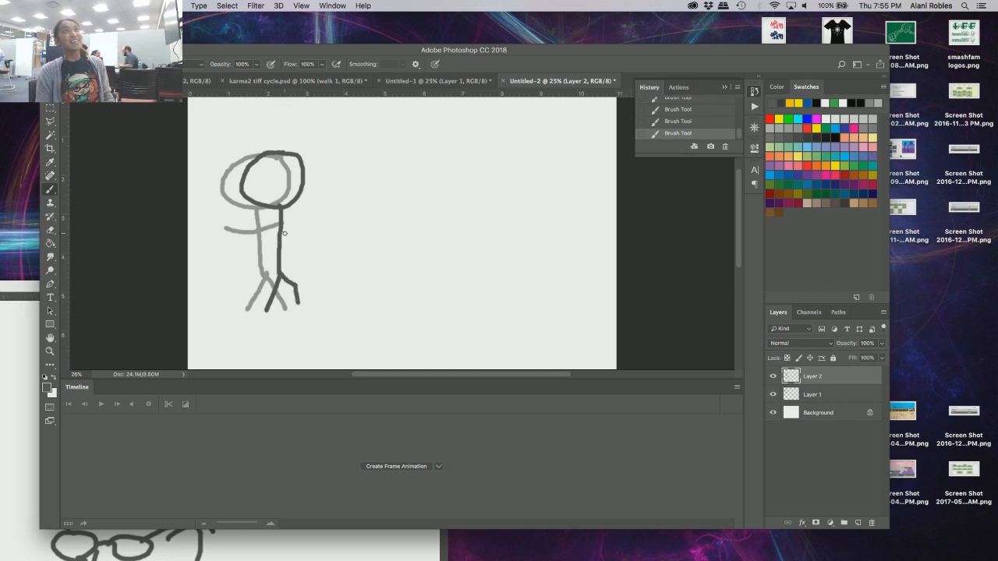
pyautogui.moveTo(280, 232)
pyautogui.mouseDown()
pyautogui.moveTo(308, 217)
pyautogui.moveTo(253, 241)
pyautogui.mouseUp()
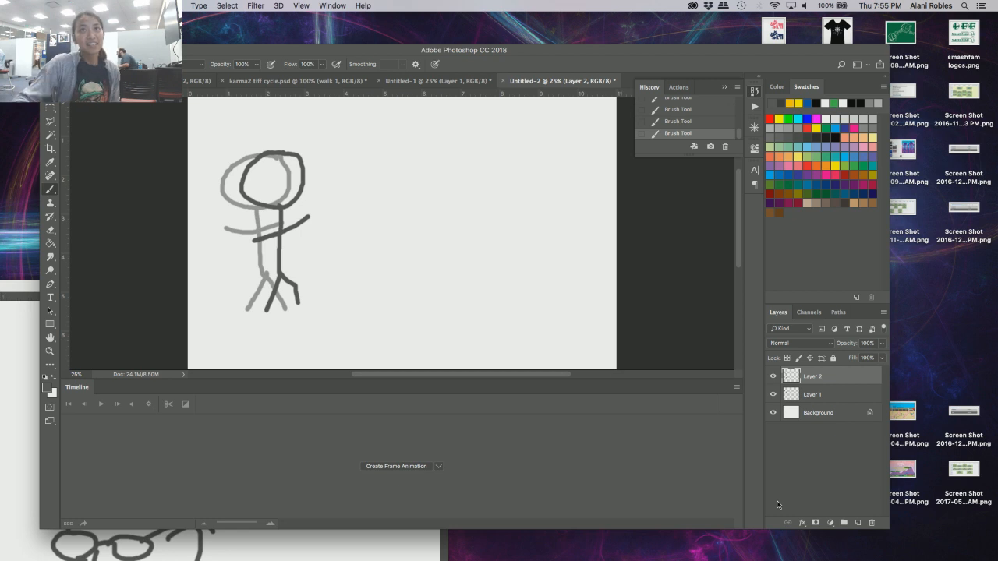
# - Lower Layer 2's opacity so its figure fades like the first one, and add an empty layer above it
pyautogui.click(882, 348)
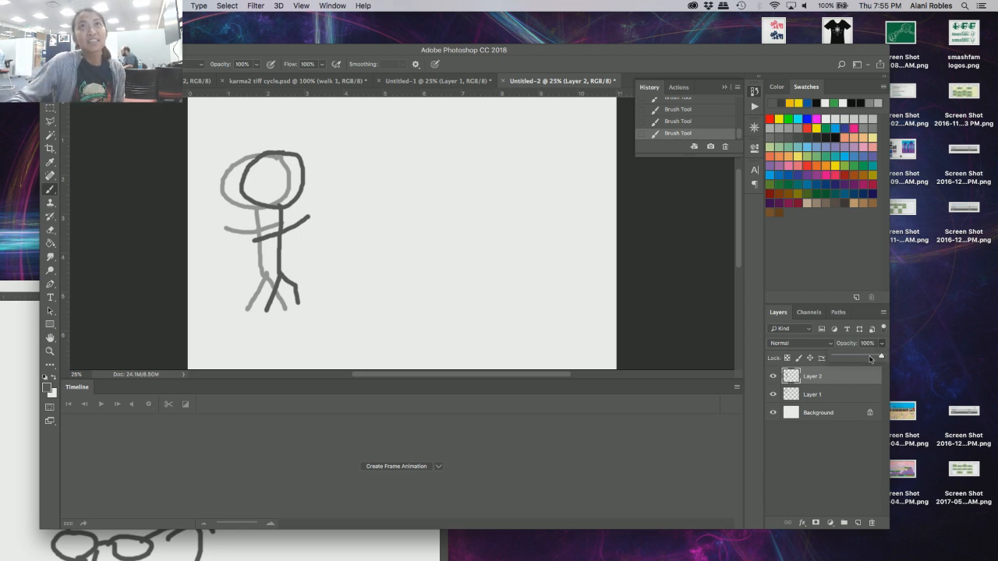
pyautogui.moveTo(872, 357); pyautogui.dragTo(862, 357)
pyautogui.click(857, 522)
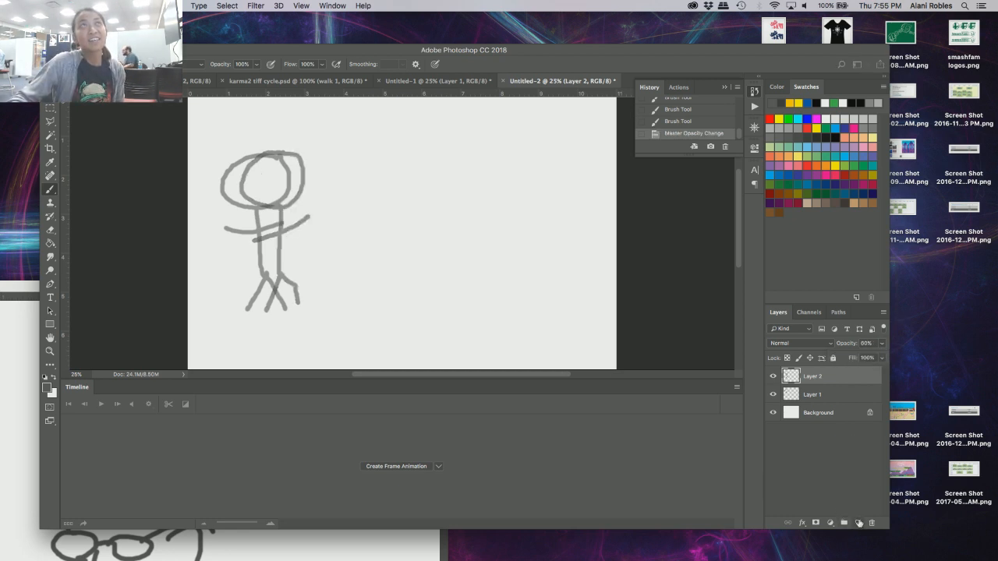
pyautogui.click(857, 522)
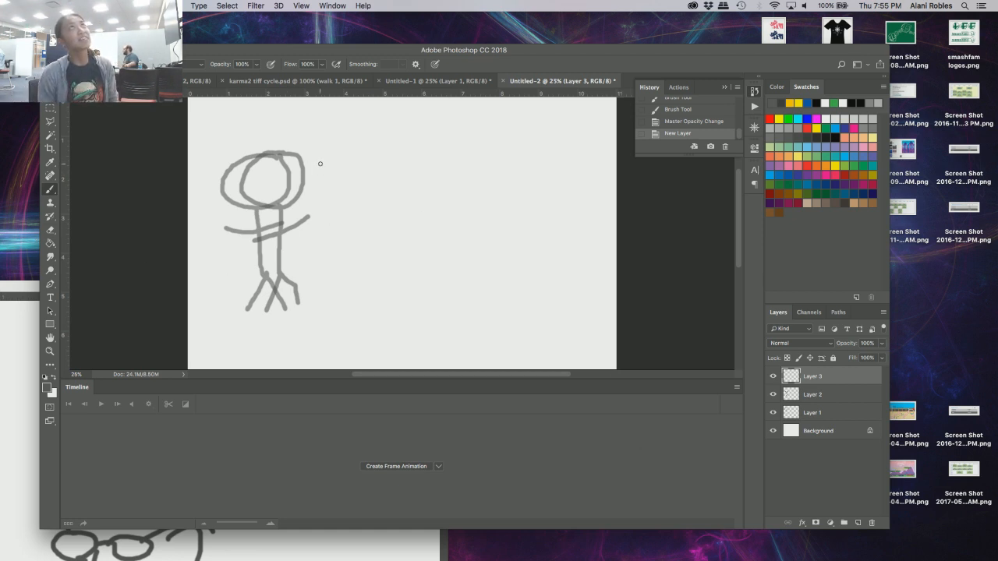
# - On Layer 3, brush a third stick figure right of the faded ones with its rear leg kicked back, and add another empty layer
pyautogui.moveTo(322, 162)
pyautogui.mouseDown()
pyautogui.moveTo(308, 157)
pyautogui.moveTo(282, 180)
pyautogui.moveTo(298, 200)
pyautogui.moveTo(334, 193)
pyautogui.moveTo(340, 166)
pyautogui.moveTo(311, 152)
pyautogui.moveTo(285, 169)
pyautogui.moveTo(295, 183)
pyautogui.mouseUp()
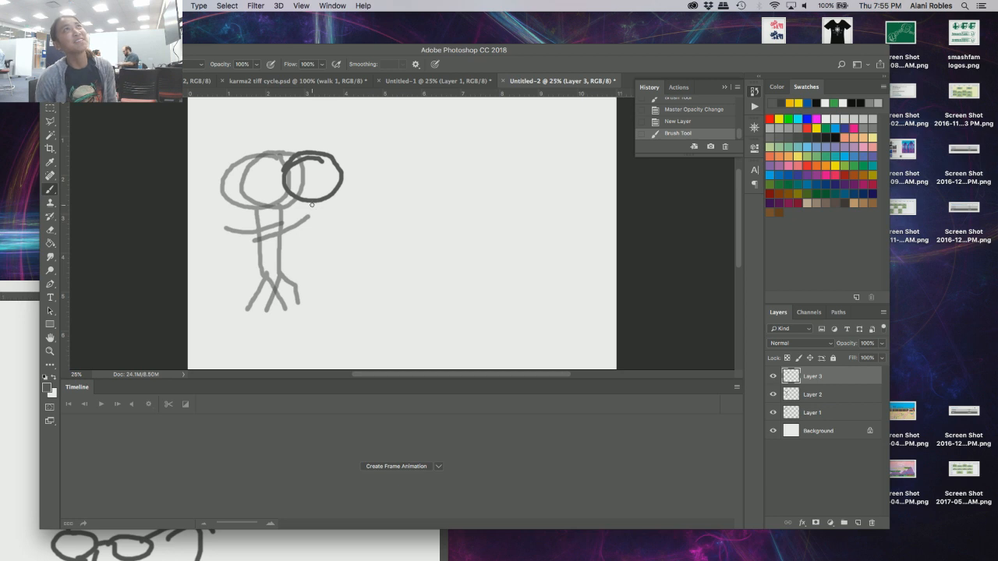
pyautogui.moveTo(321, 201)
pyautogui.mouseDown()
pyautogui.moveTo(309, 273)
pyautogui.moveTo(325, 280)
pyautogui.moveTo(325, 300)
pyautogui.moveTo(302, 277)
pyautogui.moveTo(270, 294)
pyautogui.mouseUp()
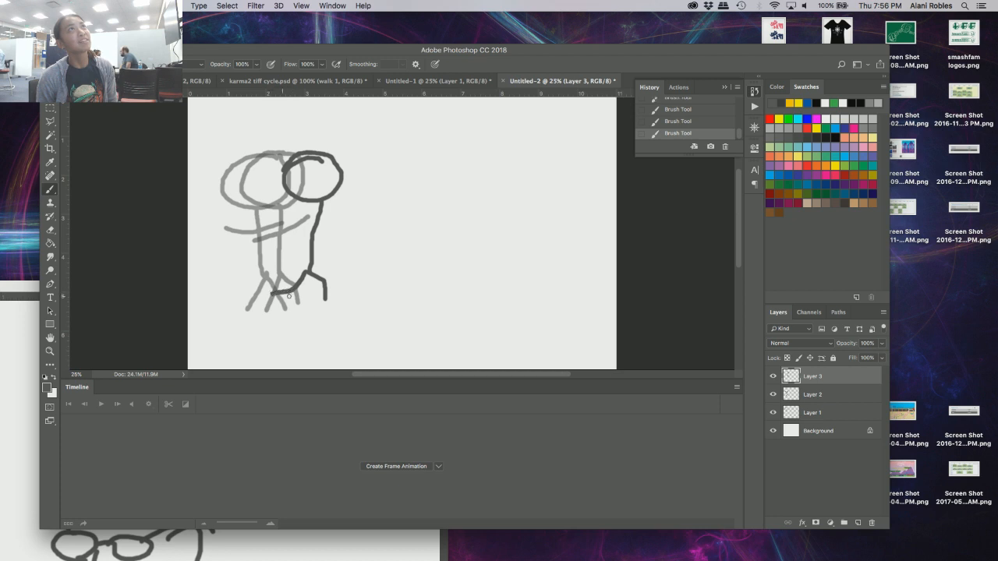
pyautogui.moveTo(313, 226); pyautogui.dragTo(346, 219)
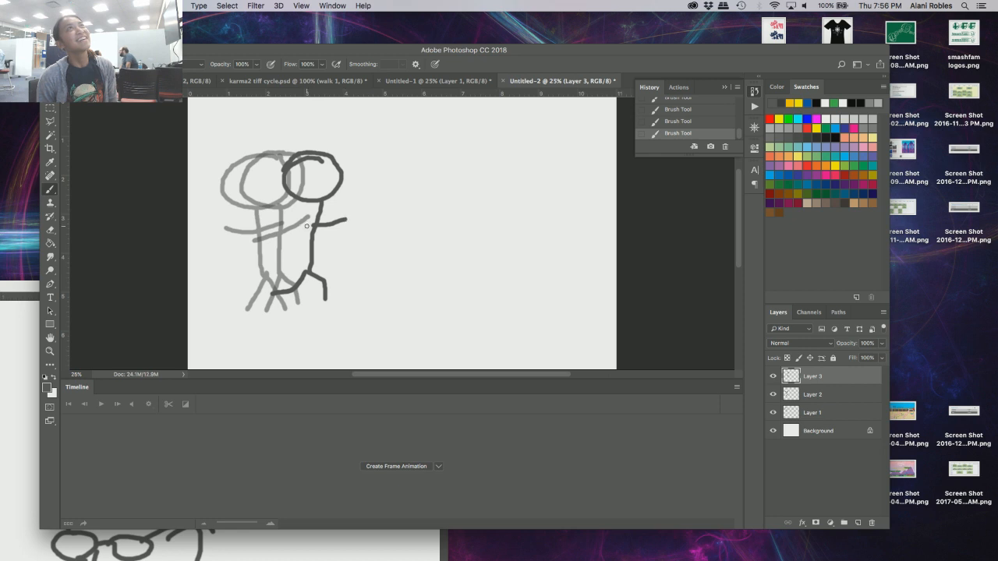
pyautogui.hotkey('ctrl', 'z')
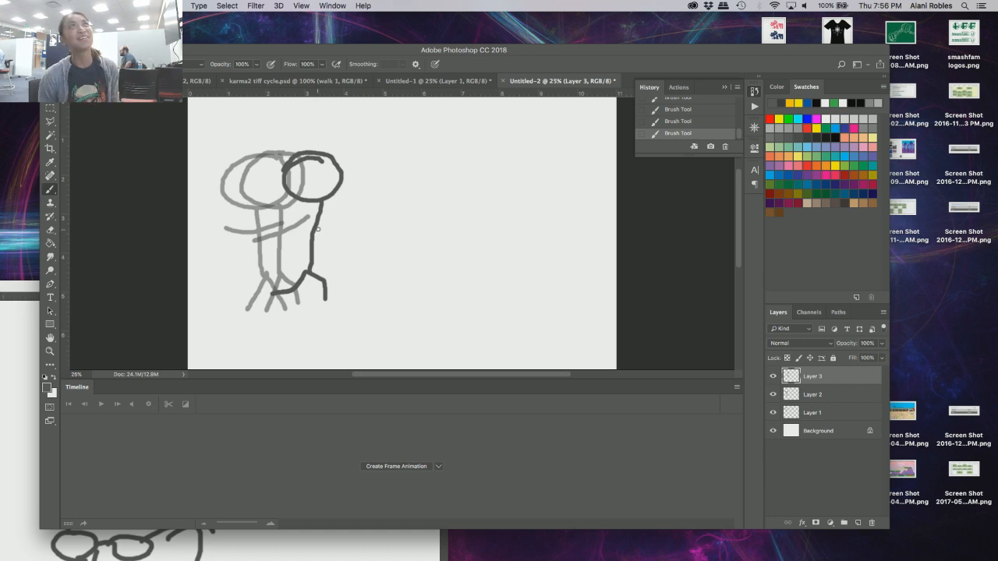
pyautogui.moveTo(313, 226); pyautogui.dragTo(338, 217)
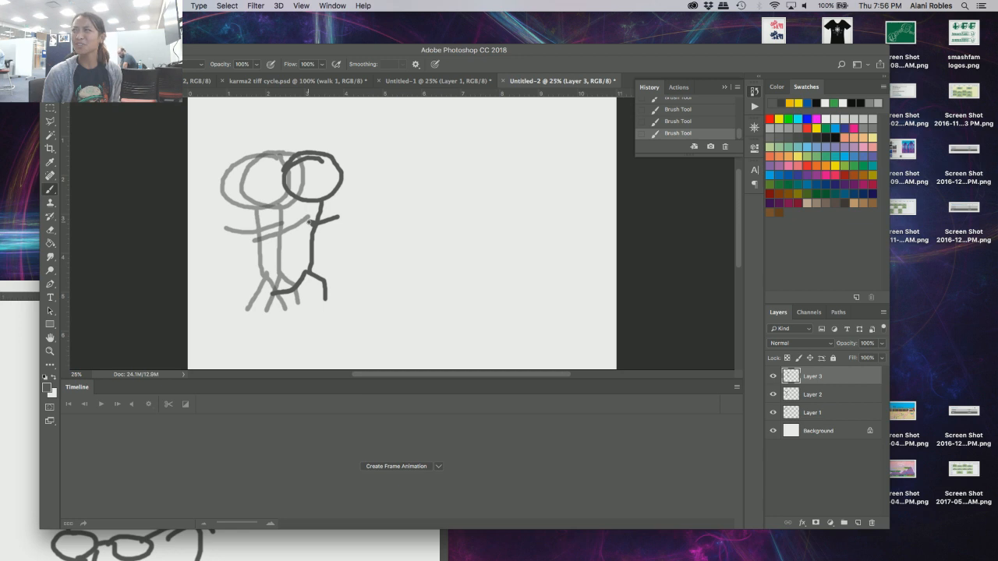
pyautogui.moveTo(310, 223); pyautogui.dragTo(286, 217)
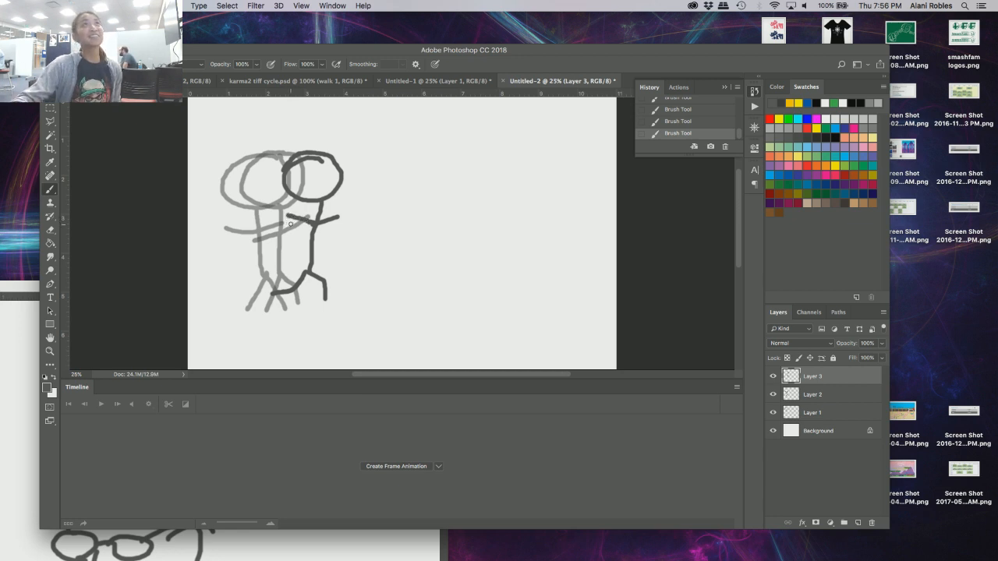
pyautogui.click(857, 523)
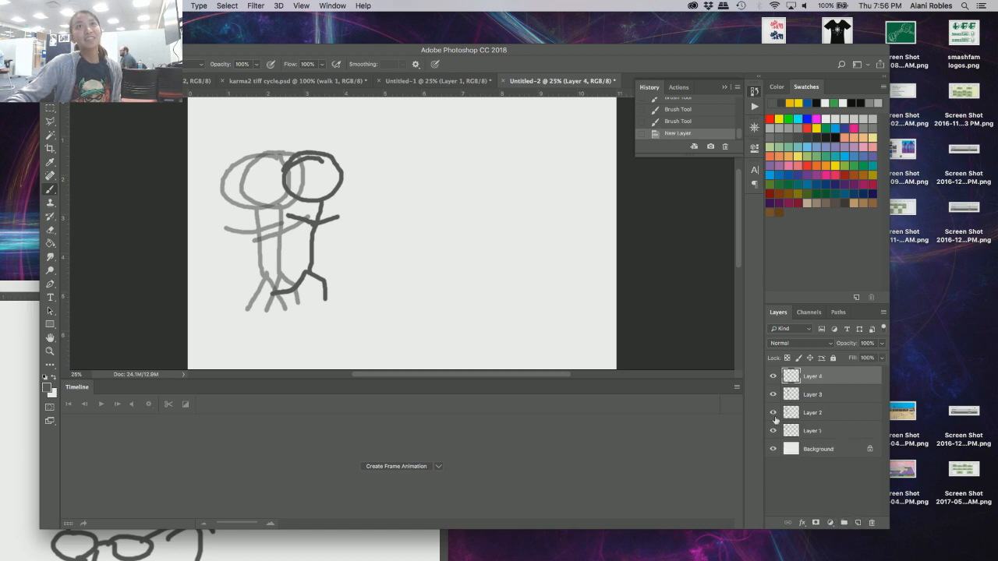
pyautogui.moveTo(882, 344)
pyautogui.mouseDown()
pyautogui.moveTo(854, 358)
pyautogui.moveTo(906, 351)
pyautogui.moveTo(886, 348)
pyautogui.mouseUp()
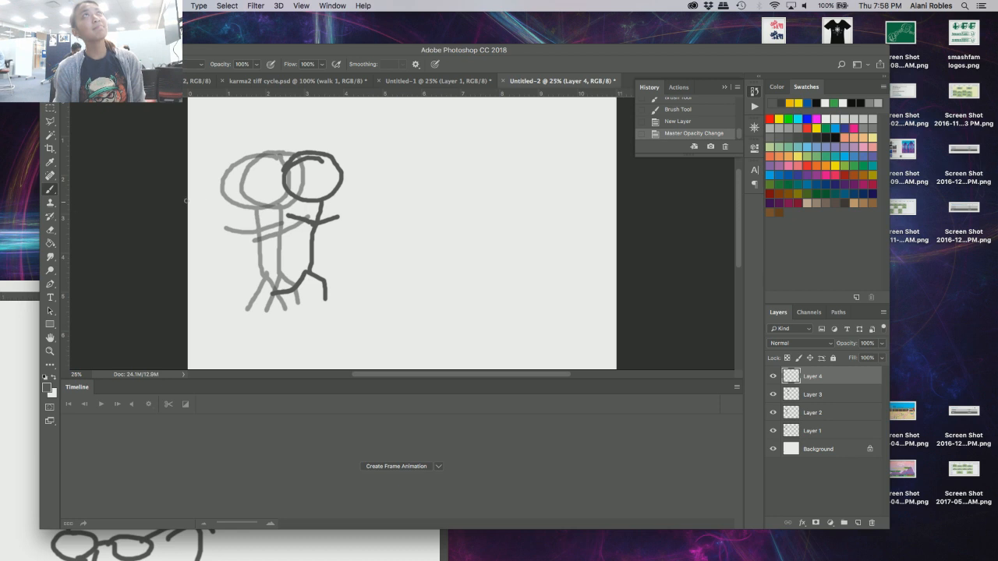
# - Switch to the karma2 tiff cycle document and play its walk animation briefly
pyautogui.click(346, 81)
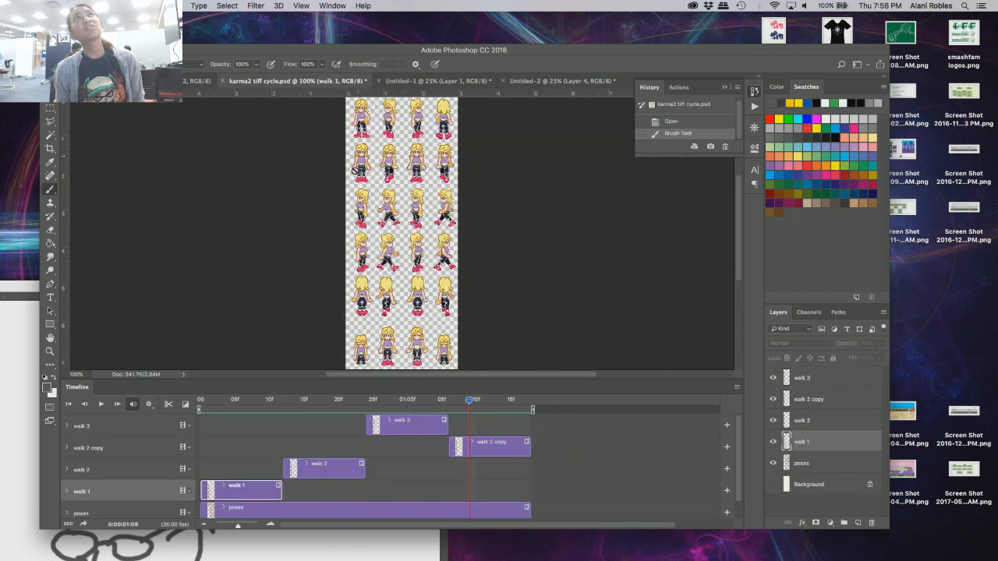
pyautogui.click(101, 403)
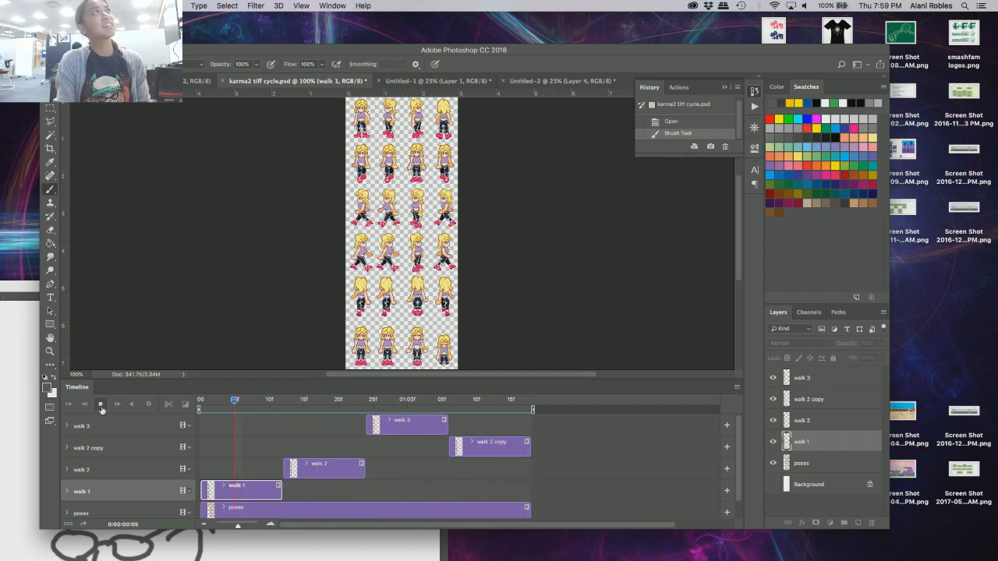
pyautogui.press('space')
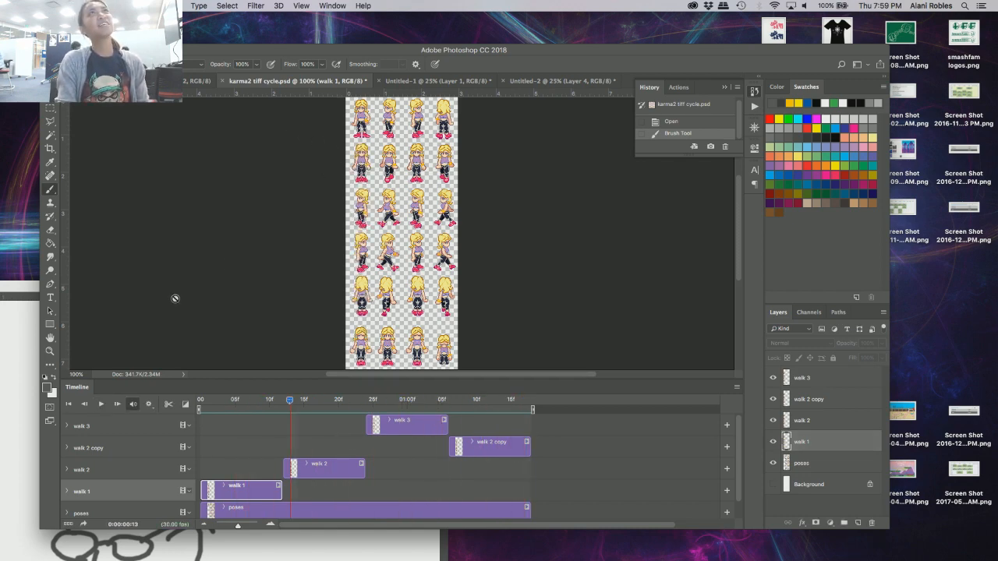
# - Return to Untitled-2 and brush a fourth stick figure on Layer 4, right of the third, with outstretched arms and spread legs
pyautogui.click(458, 83)
pyautogui.click(535, 81)
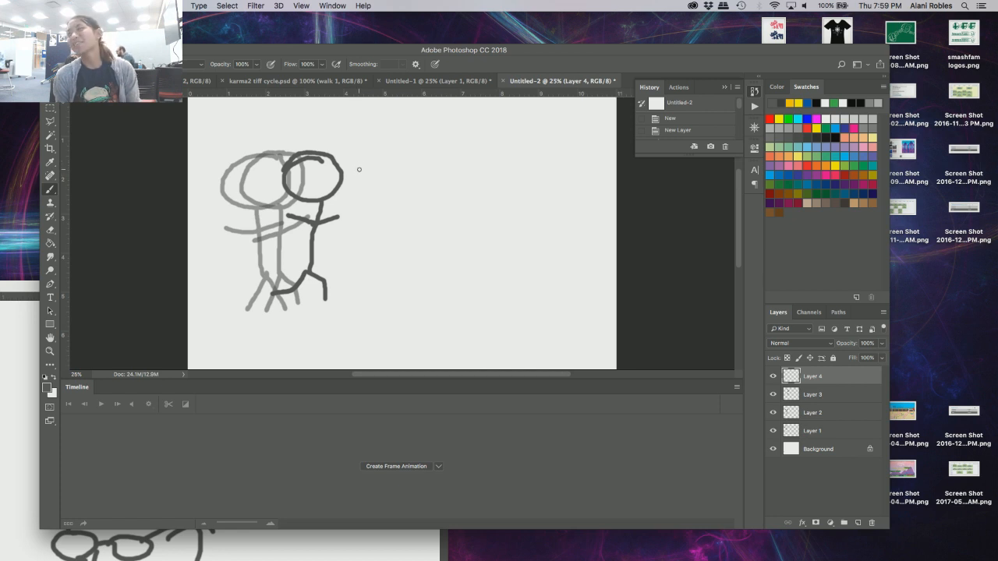
pyautogui.moveTo(360, 167)
pyautogui.mouseDown()
pyautogui.moveTo(329, 171)
pyautogui.moveTo(338, 202)
pyautogui.moveTo(368, 196)
pyautogui.moveTo(357, 166)
pyautogui.mouseUp()
pyautogui.rightClick(359, 201)
pyautogui.click(357, 201)
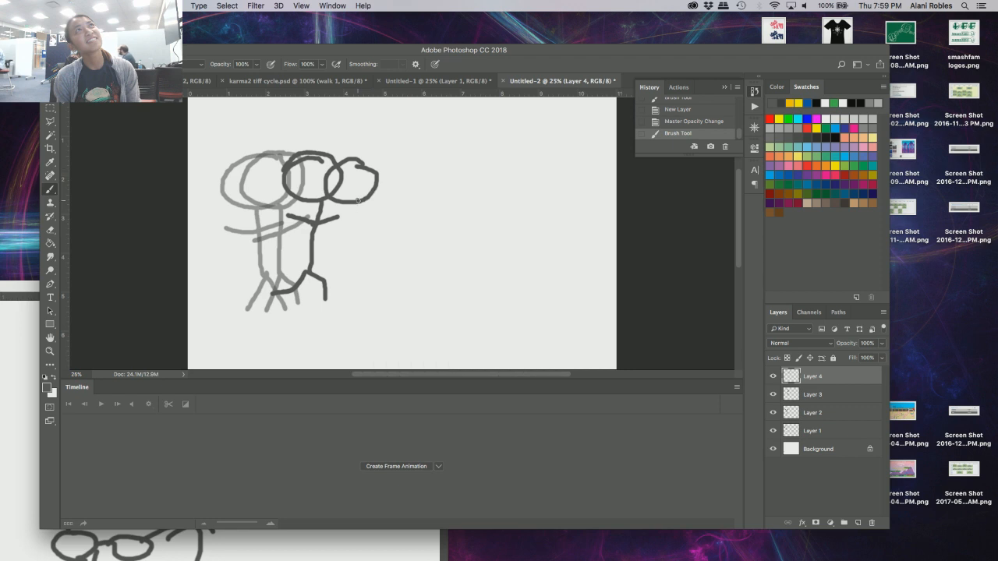
pyautogui.moveTo(358, 201); pyautogui.dragTo(345, 236)
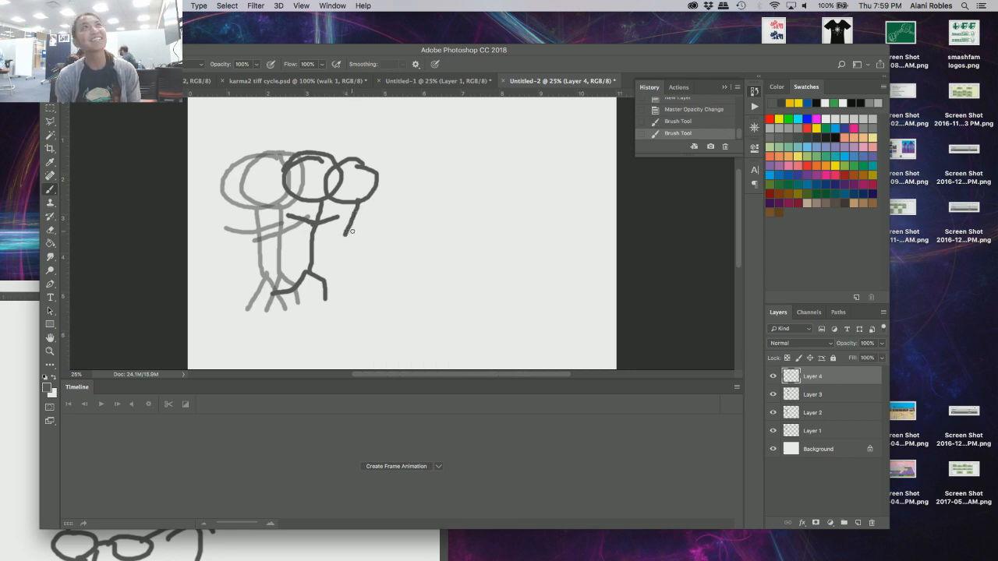
pyautogui.moveTo(348, 231); pyautogui.dragTo(344, 274)
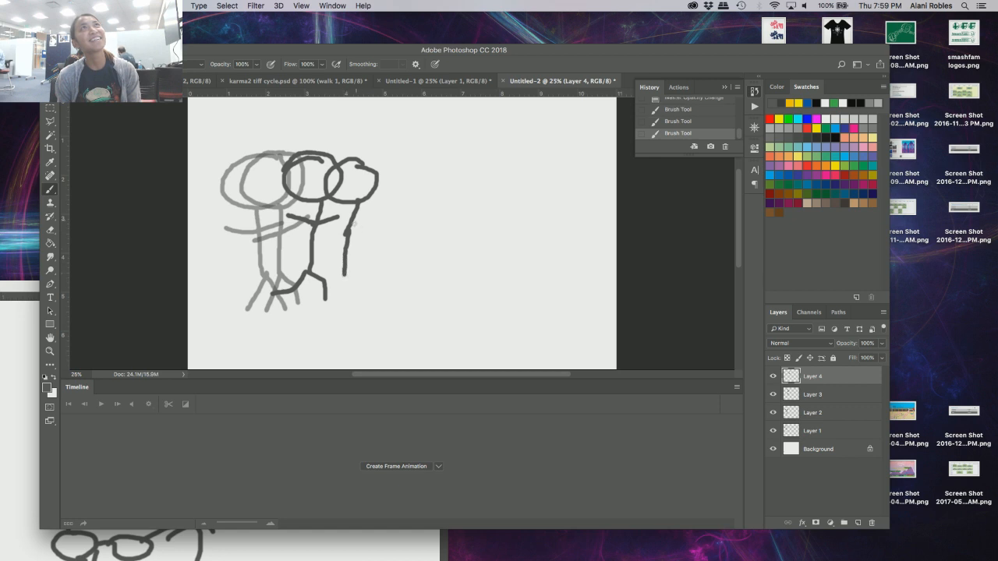
pyautogui.rightClick(379, 221)
pyautogui.moveTo(353, 228)
pyautogui.mouseDown()
pyautogui.moveTo(379, 221)
pyautogui.moveTo(326, 227)
pyautogui.mouseUp()
pyautogui.press('Escape')
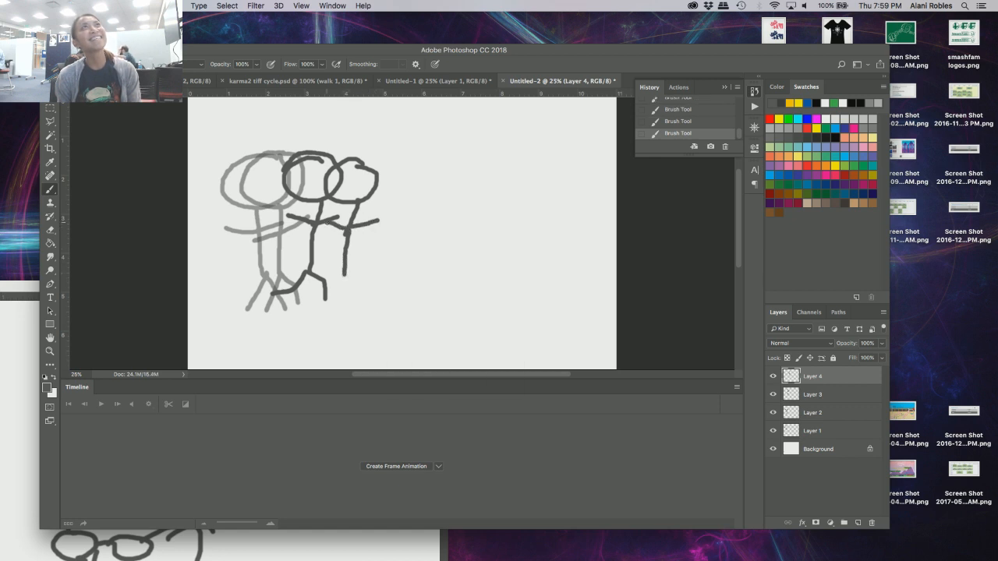
pyautogui.moveTo(344, 275)
pyautogui.mouseDown()
pyautogui.moveTo(360, 293)
pyautogui.moveTo(312, 275)
pyautogui.mouseUp()
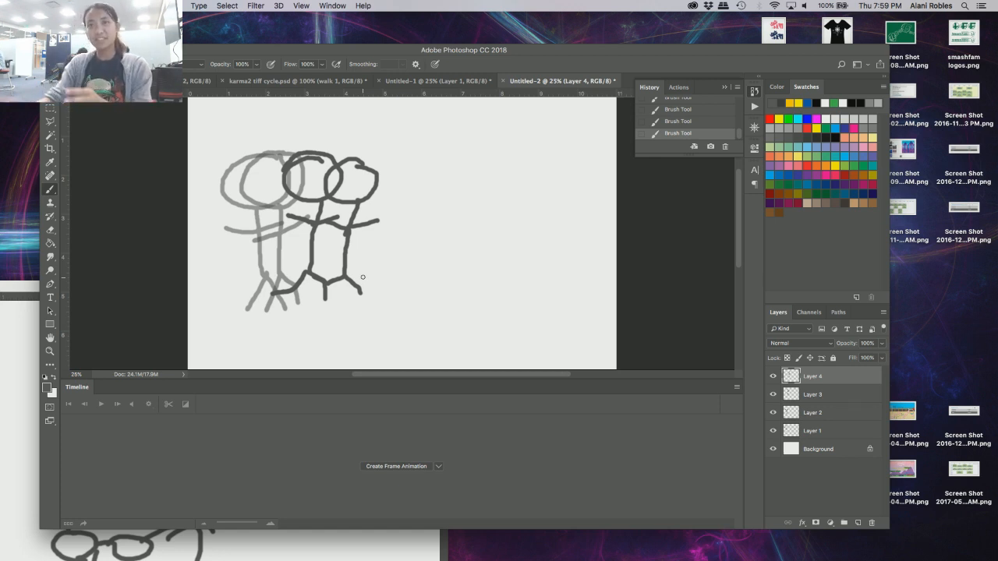
# - Switch to the karma2 sprite sheet document and zoom to 400% on the side-facing standing characters
pyautogui.click(334, 81)
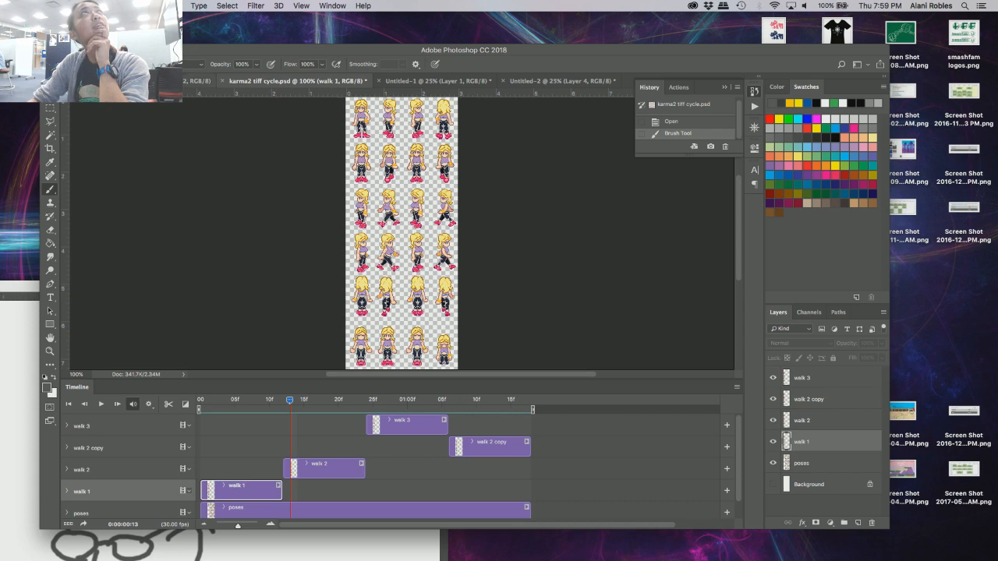
pyautogui.click(195, 81)
pyautogui.click(49, 351)
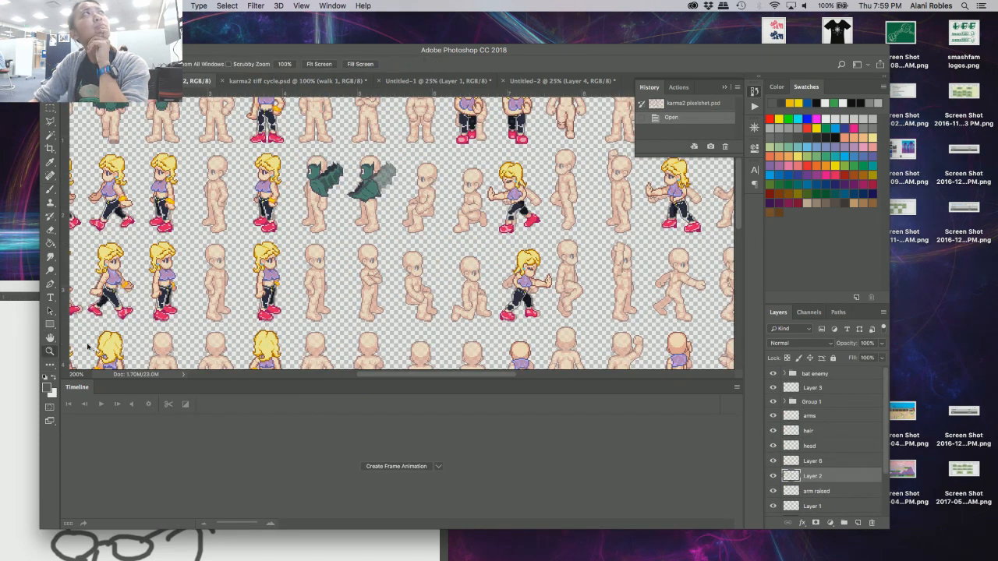
pyautogui.click(195, 311)
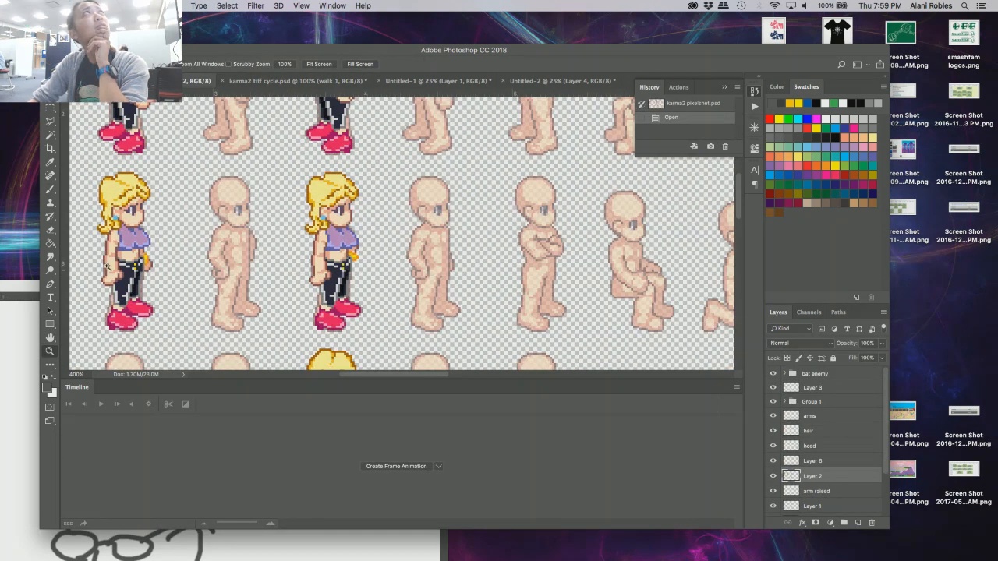
# - Choose the Pencil tool, try a short stroke on the bare standing figure's torso, and undo it
pyautogui.click(50, 191)
pyautogui.click(87, 199)
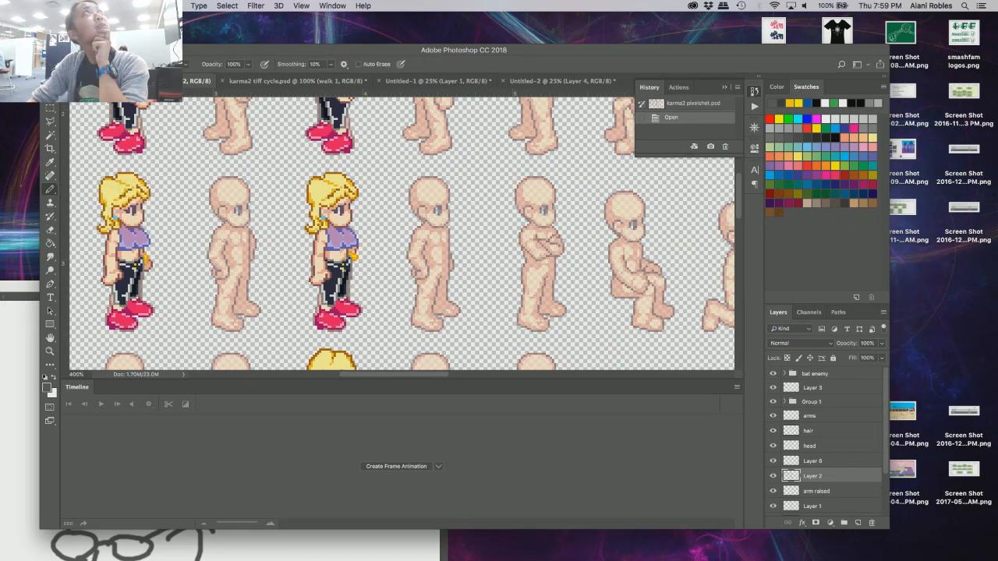
pyautogui.click(92, 64)
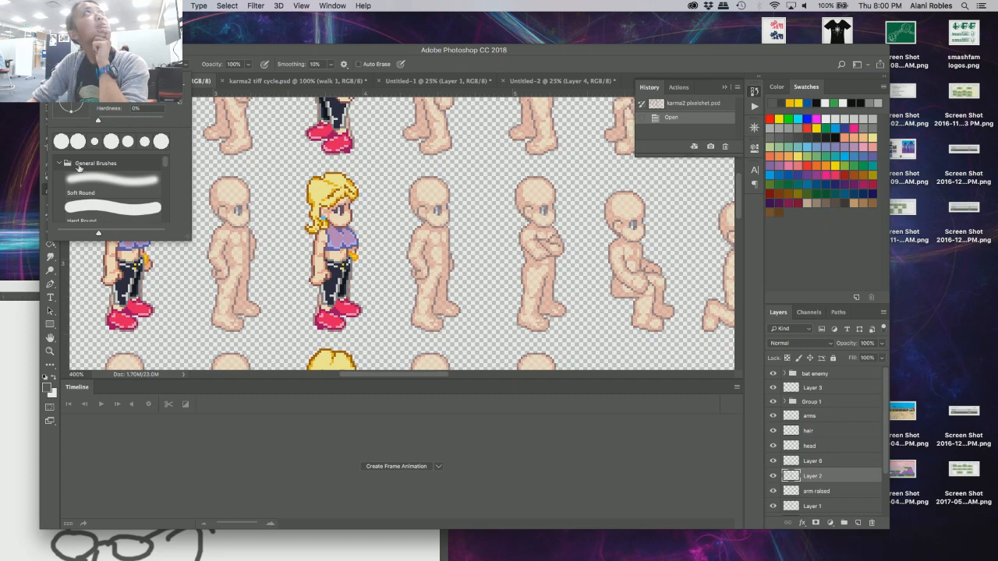
pyautogui.press('Return')
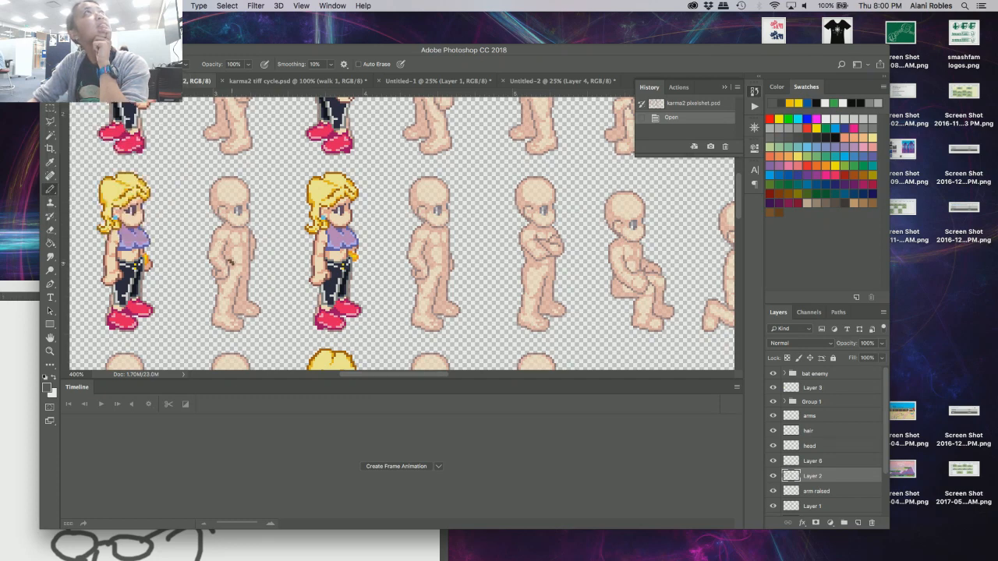
pyautogui.moveTo(233, 259)
pyautogui.mouseDown()
pyautogui.moveTo(225, 285)
pyautogui.moveTo(253, 237)
pyautogui.moveTo(222, 269)
pyautogui.moveTo(238, 248)
pyautogui.mouseUp()
pyautogui.hotkey('ctrl', 'z')
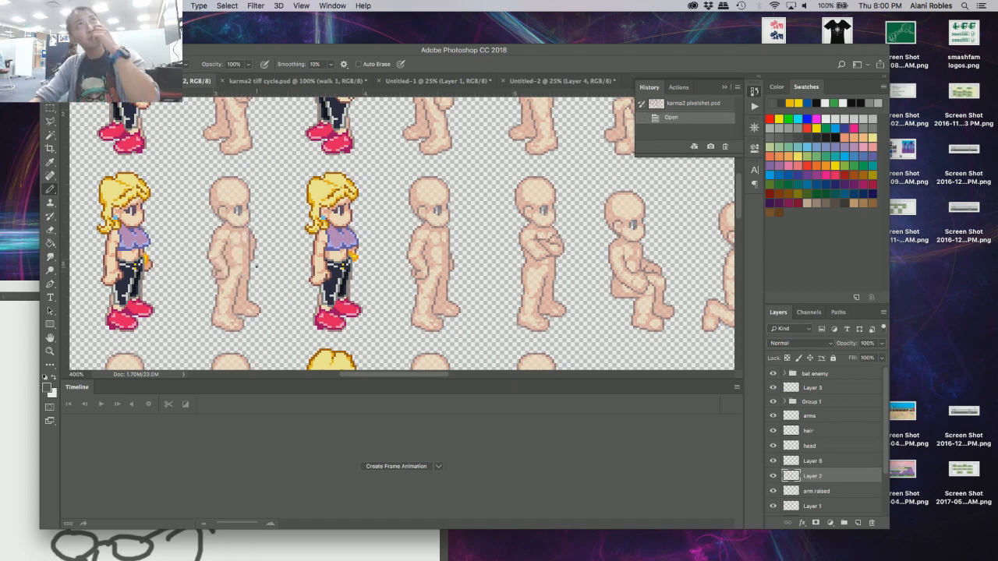
# - Zoom to 700% on the bare standing figure and sample the reddish-brown outline colour from the neighbouring sprite's hand as the foreground colour
pyautogui.click(49, 351)
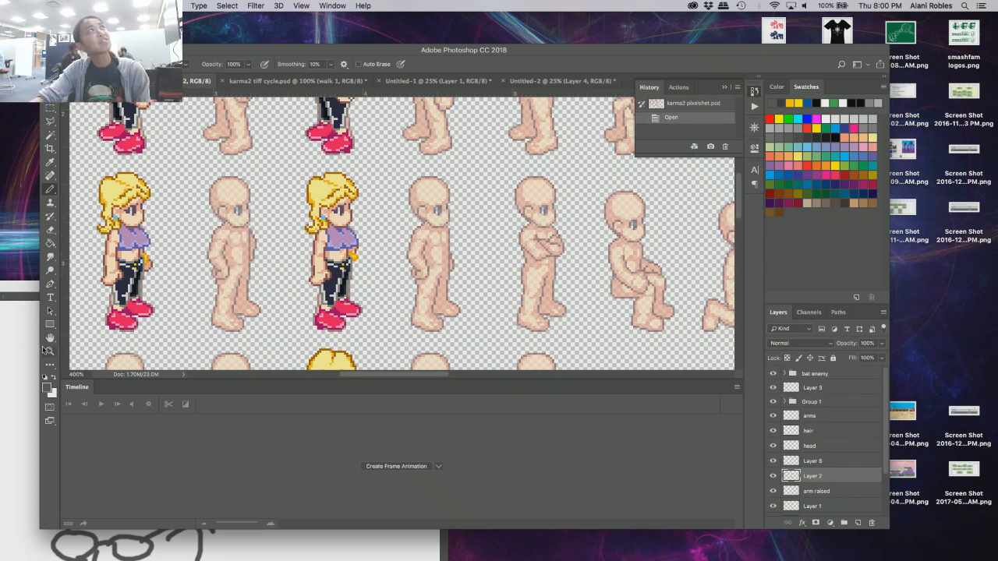
pyautogui.click(253, 261)
pyautogui.click(230, 258)
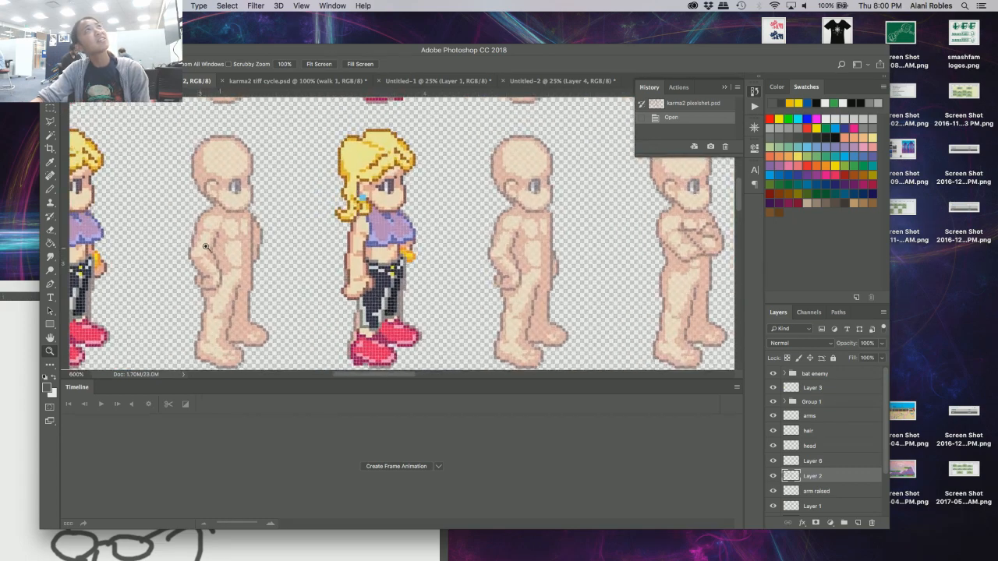
pyautogui.click(207, 243)
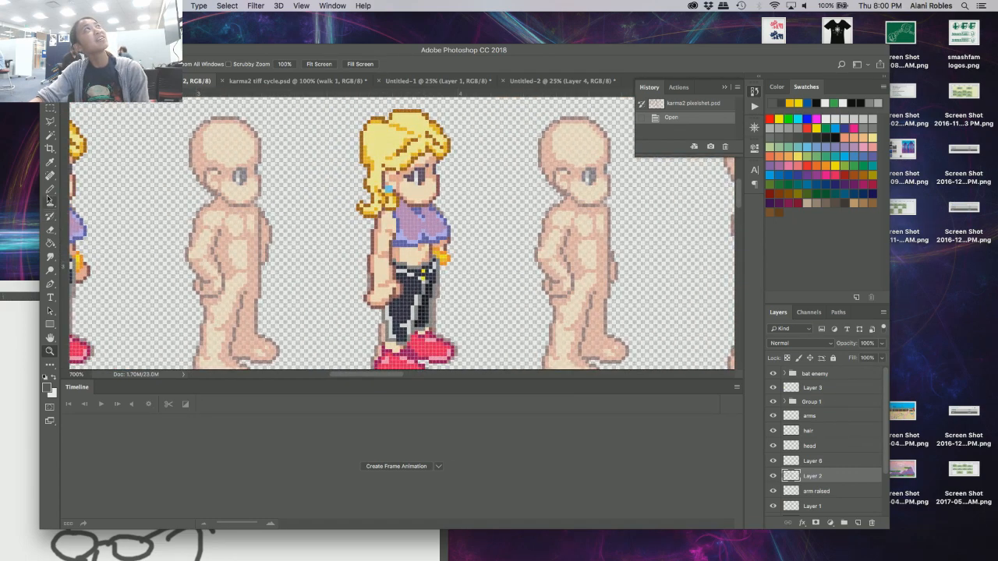
pyautogui.click(56, 379)
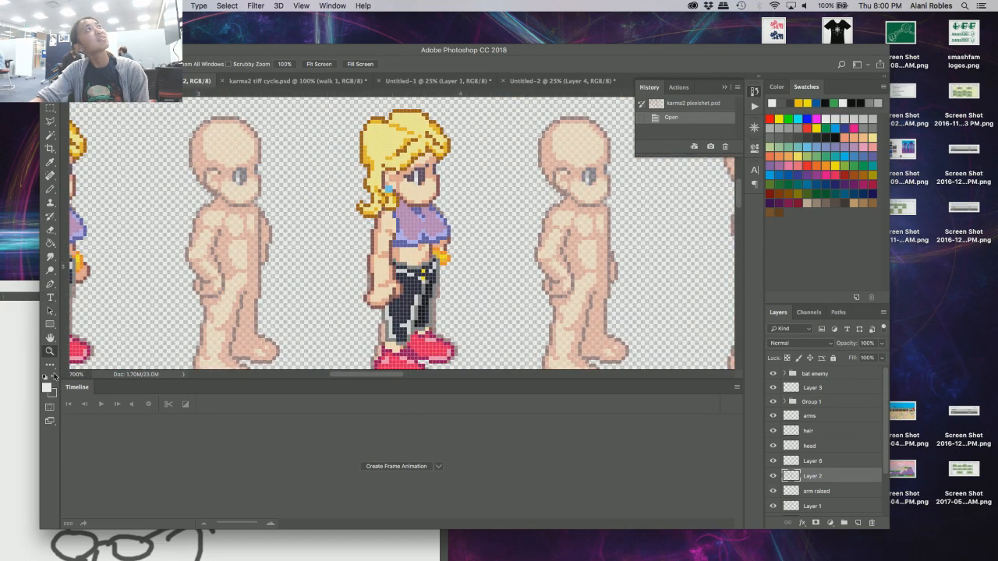
pyautogui.click(50, 162)
pyautogui.click(89, 268)
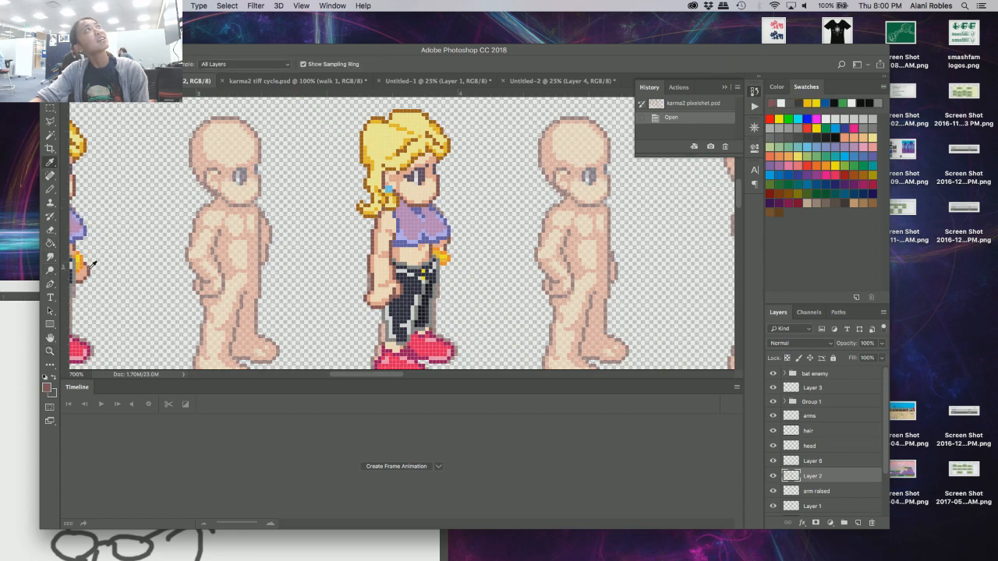
# - Try a single pencil pixel in the sampled colour on the bare figure's chest, and undo it
pyautogui.click(50, 191)
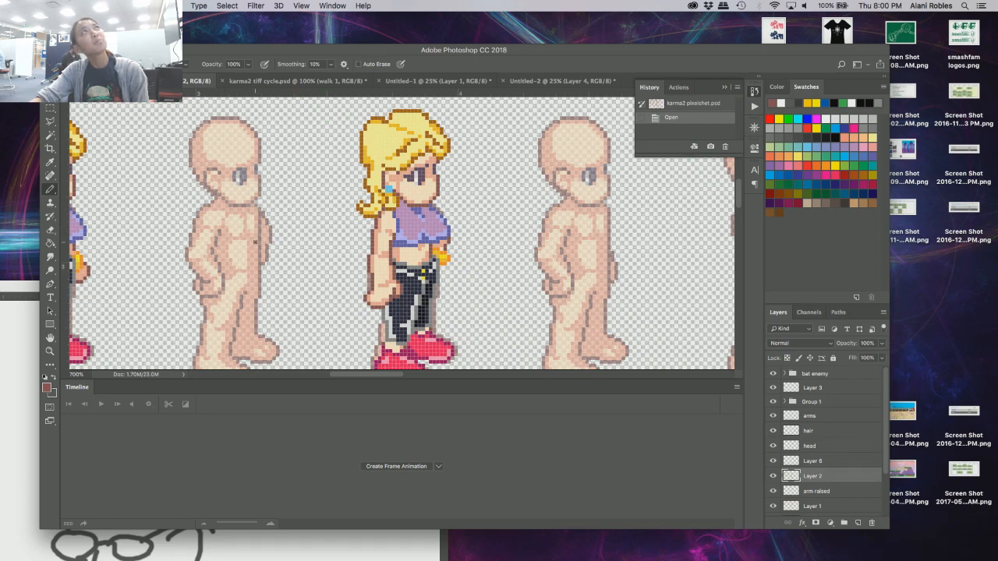
pyautogui.click(255, 244)
pyautogui.hotkey('ctrl', 'z')
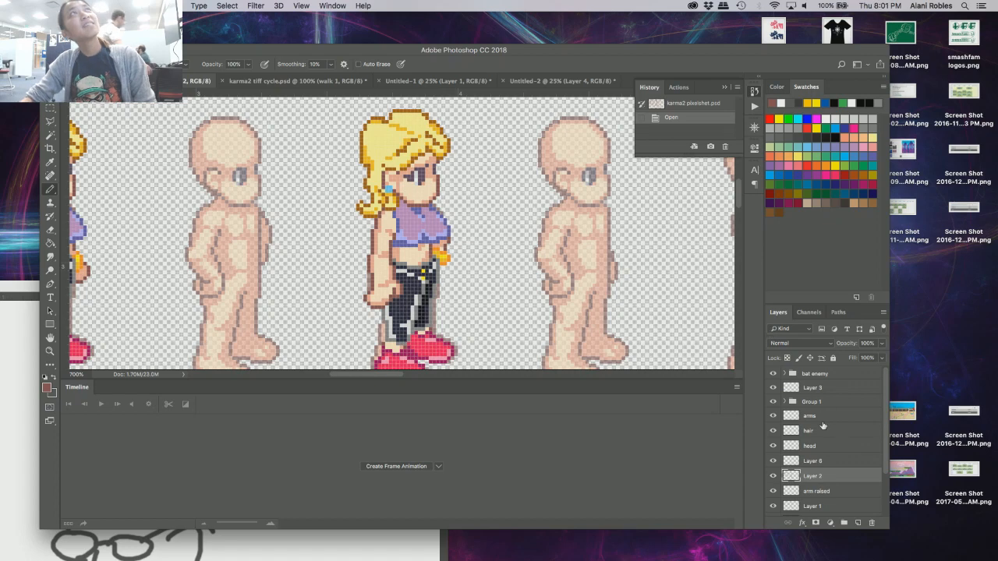
# - Return to the Untitled-2 stick-figure drawing
pyautogui.click(470, 81)
pyautogui.click(549, 81)
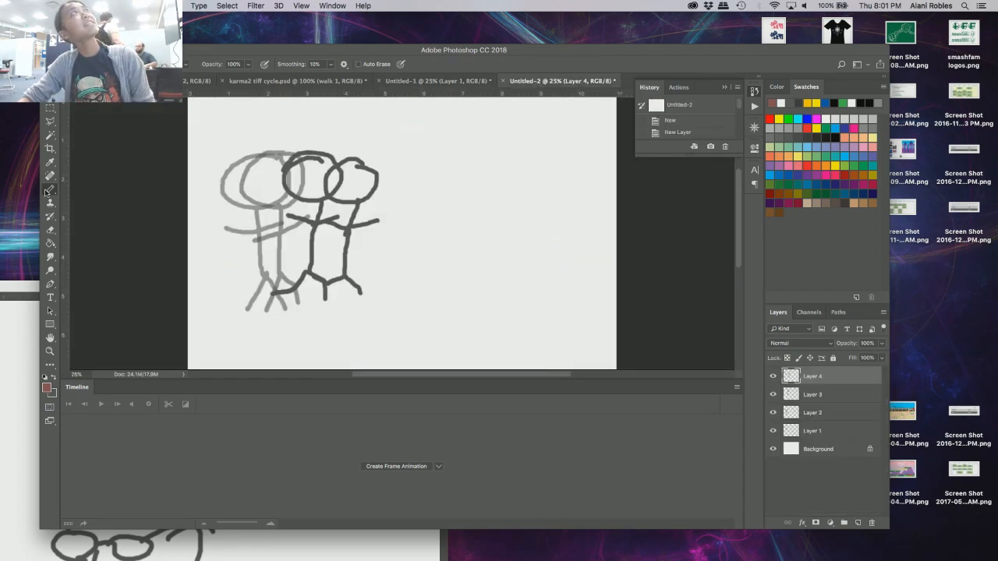
# - Switch from the Pencil to the Brush tool and swap the foreground and background colours
pyautogui.moveTo(49, 193); pyautogui.dragTo(70, 189)
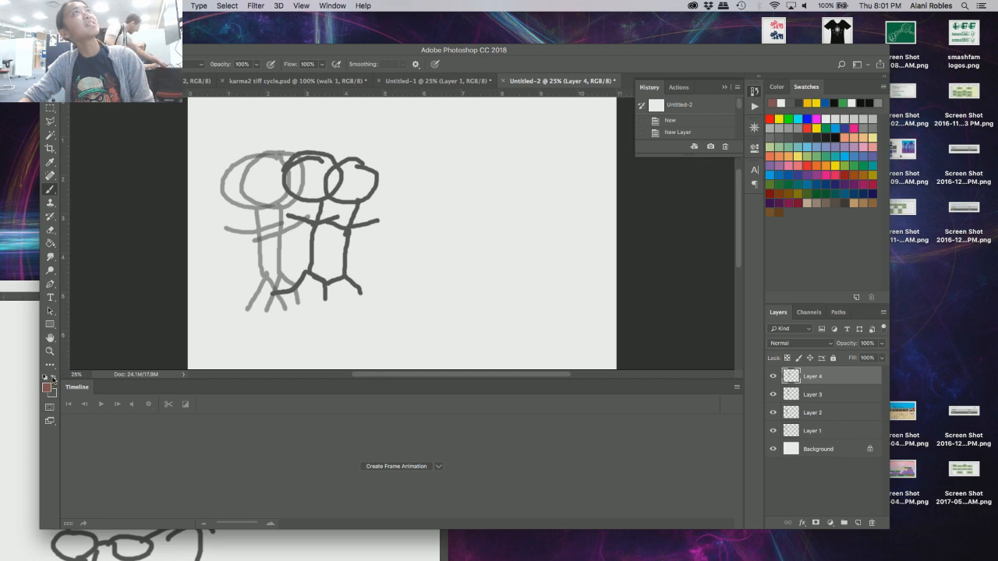
pyautogui.click(53, 378)
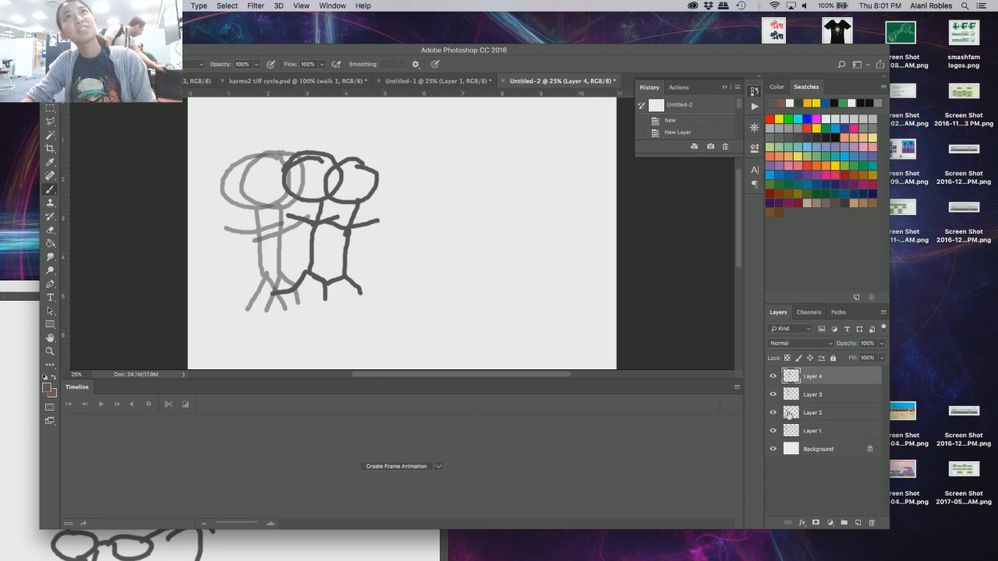
# - Restore the opacity of Layer 2 and Layer 1 to 100%
pyautogui.click(811, 412)
pyautogui.moveTo(882, 343)
pyautogui.mouseDown()
pyautogui.moveTo(874, 352)
pyautogui.moveTo(913, 360)
pyautogui.mouseUp()
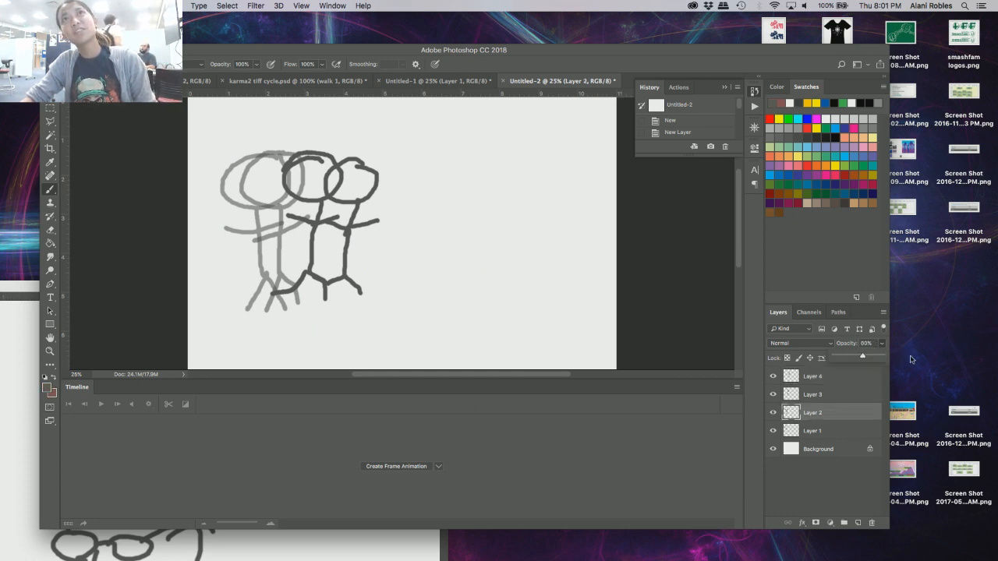
pyautogui.click(800, 435)
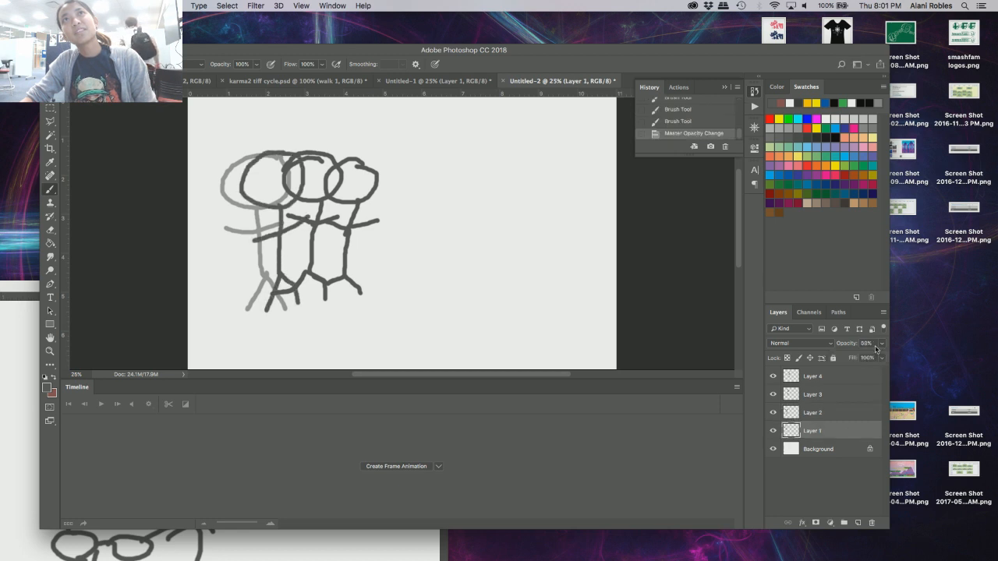
pyautogui.moveTo(863, 357); pyautogui.dragTo(911, 364)
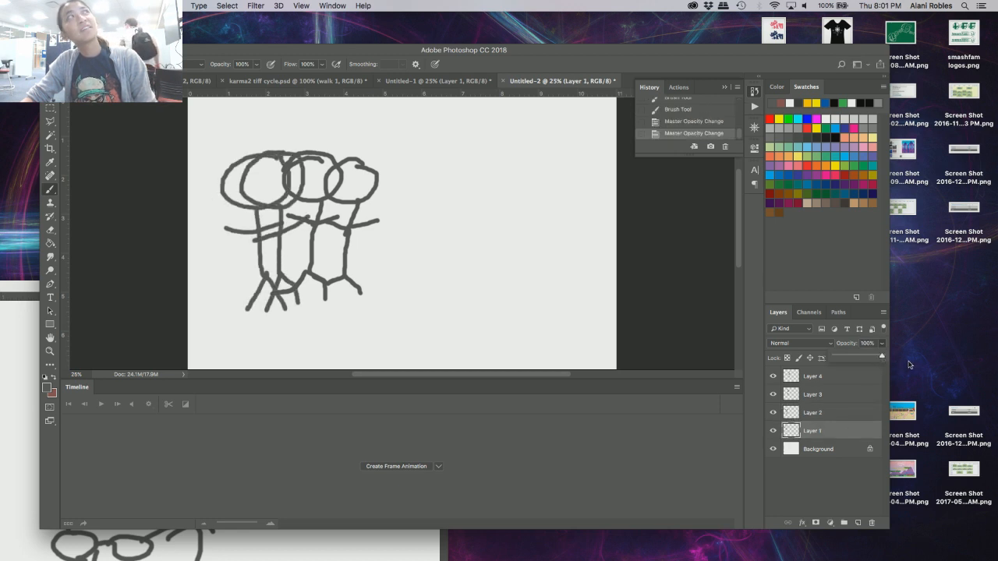
# - Try creating a frame animation from the stick-figure drawing, and undo it
pyautogui.click(381, 466)
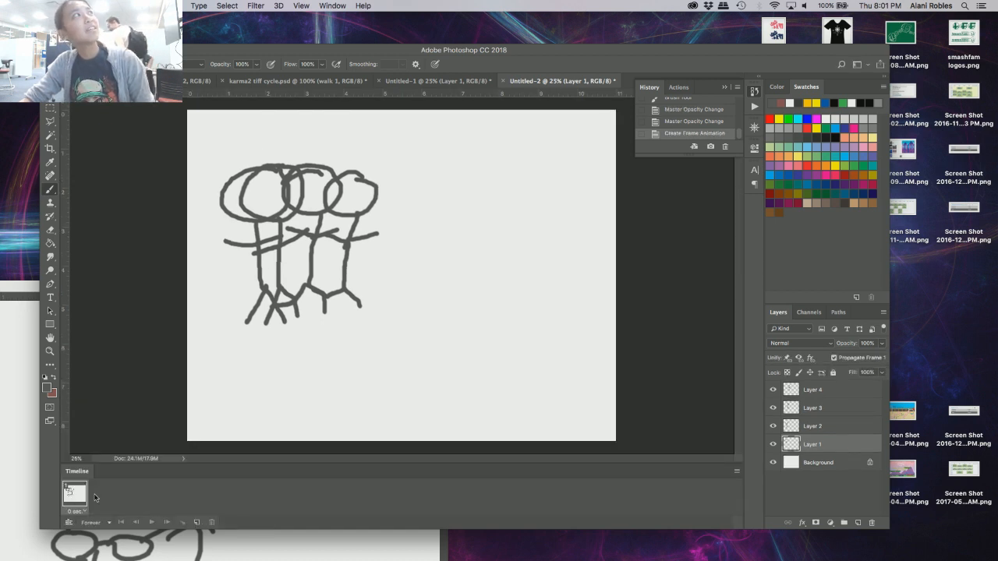
pyautogui.press('super+z')
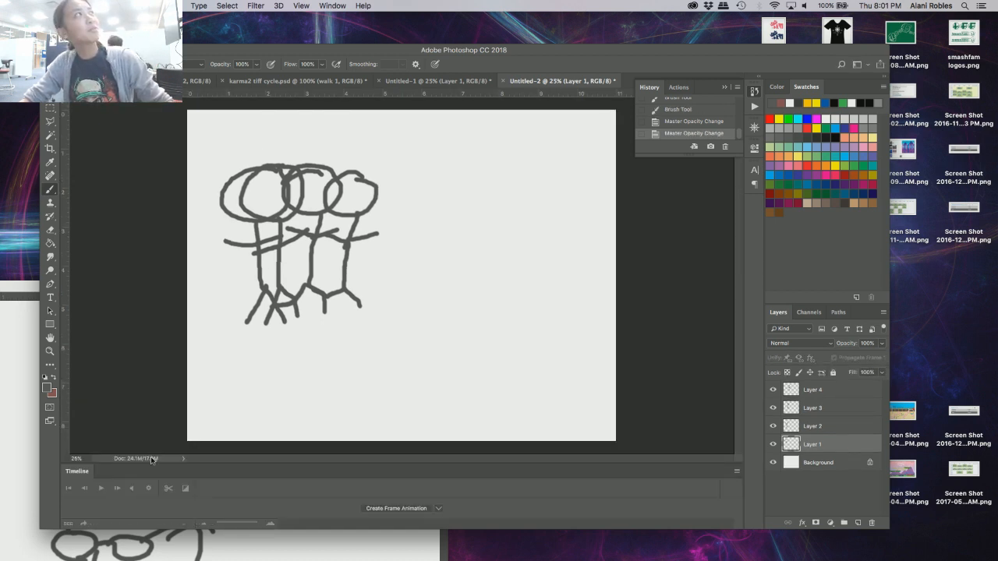
# - Check the timeline of karma2 tiff cycle.psd, and return to Layer 1 of Untitled-2
pyautogui.click(349, 82)
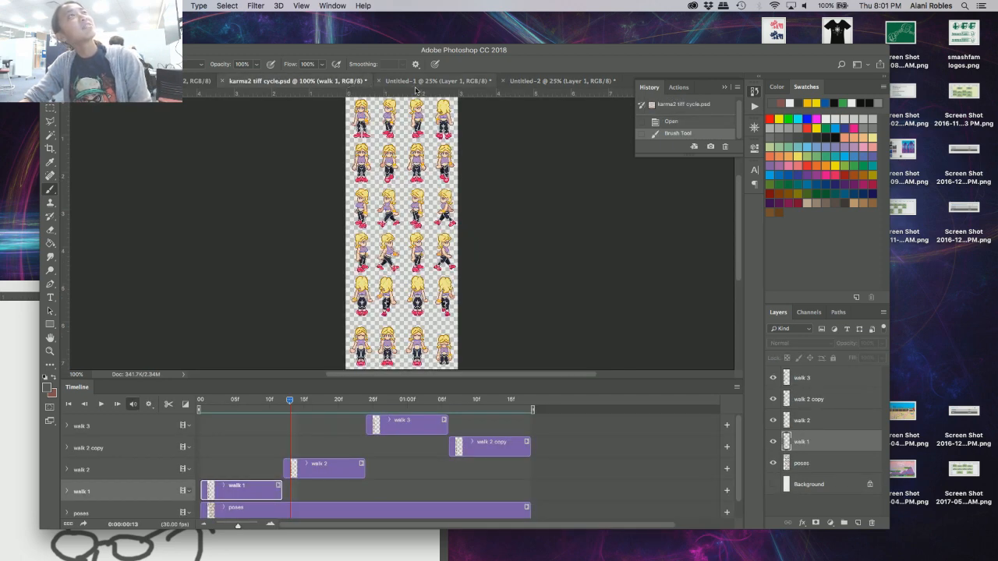
pyautogui.click(546, 82)
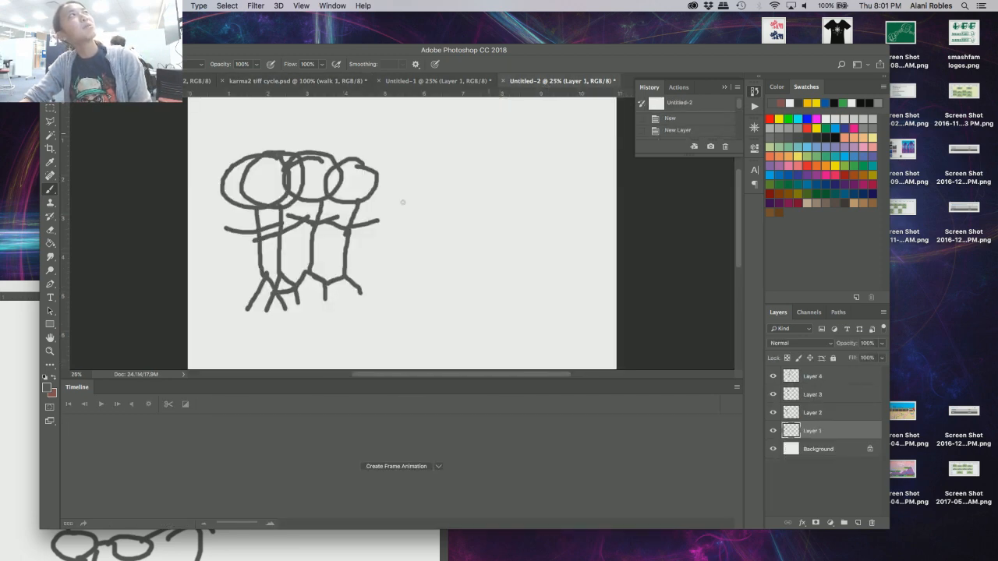
pyautogui.click(803, 450)
pyautogui.click(810, 433)
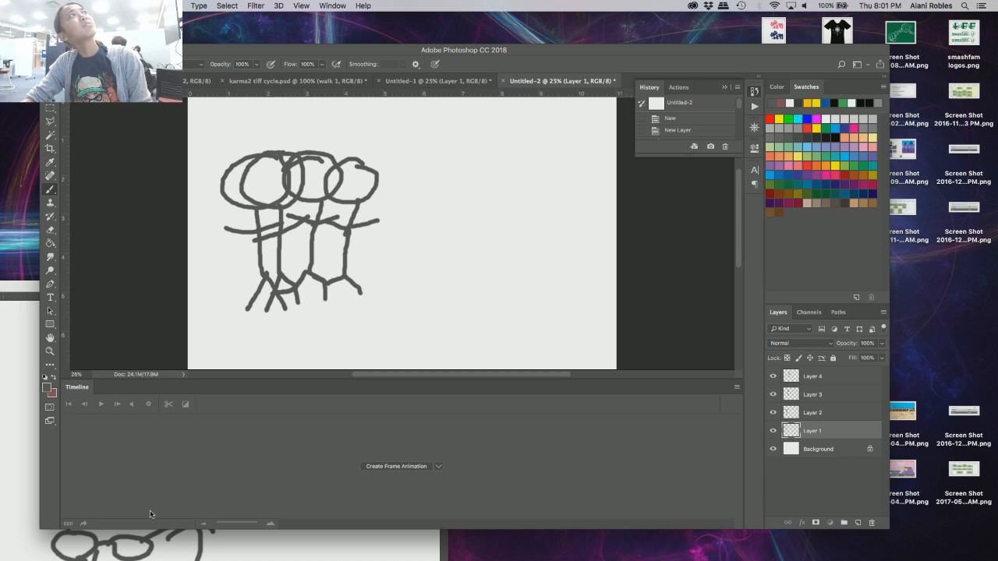
# - Switch the drawing to full-screen mode with the menu bar and remove the stray brush dab
pyautogui.click(51, 421)
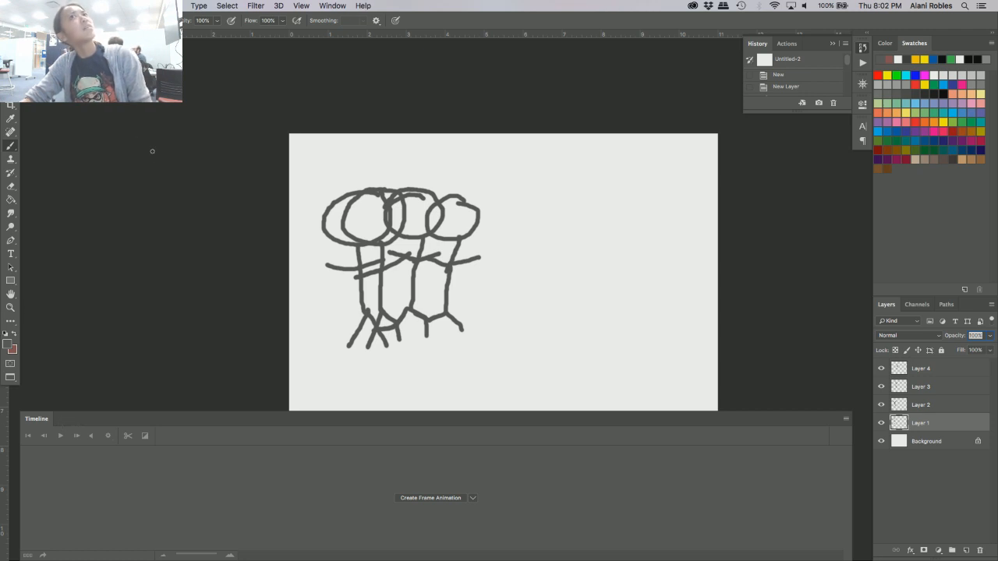
pyautogui.click(168, 191)
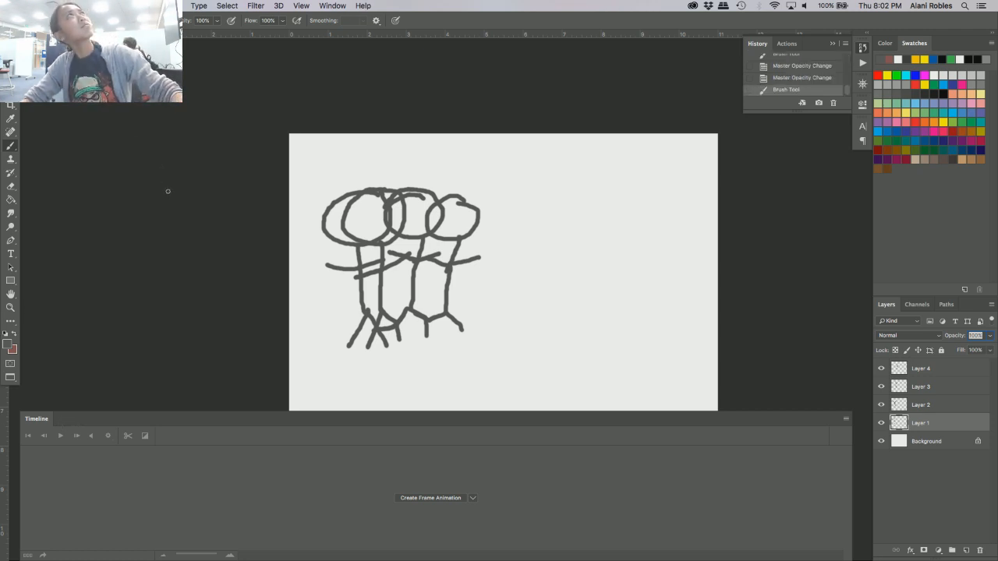
pyautogui.click(768, 77)
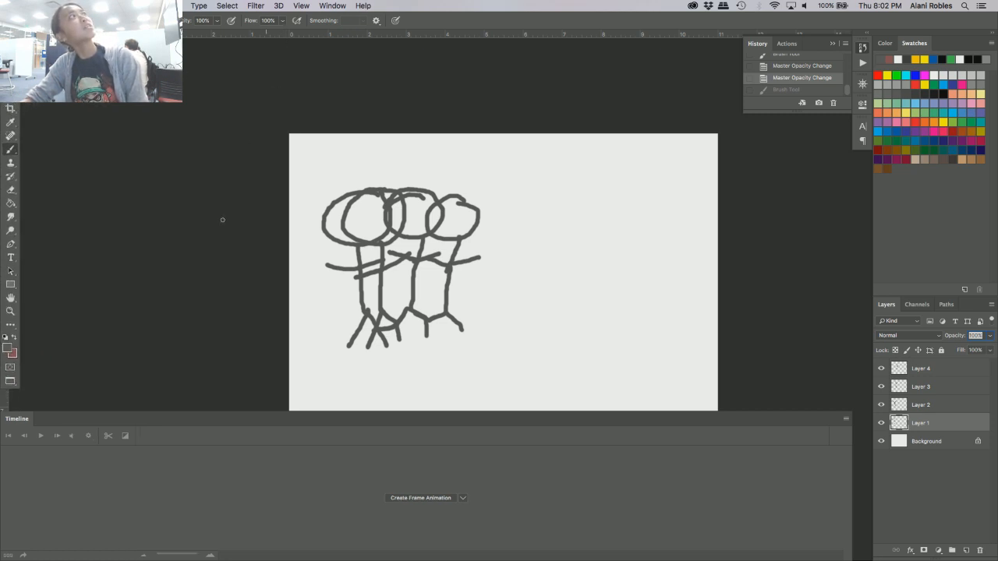
pyautogui.moveTo(133, 424); pyautogui.dragTo(177, 419)
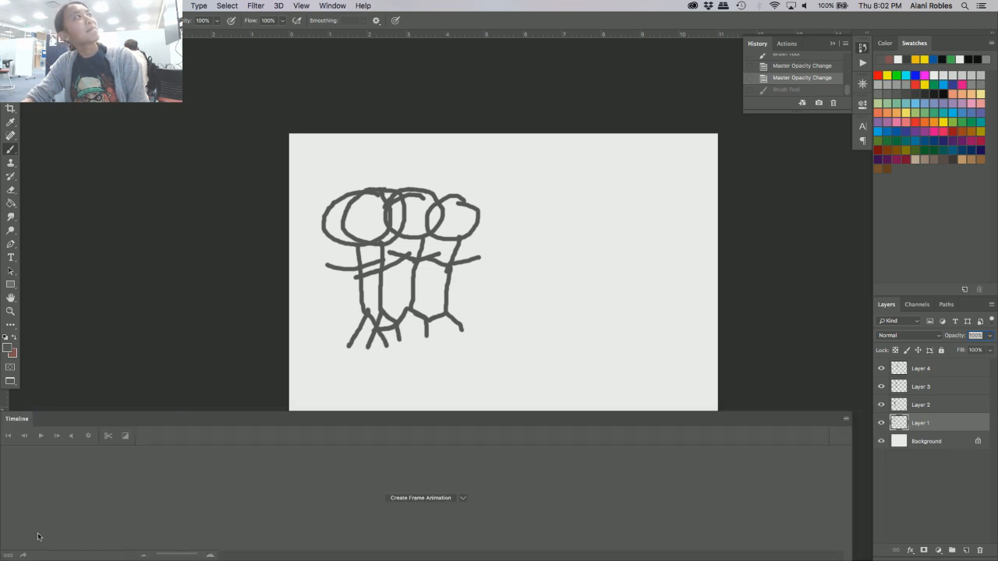
pyautogui.click(173, 5)
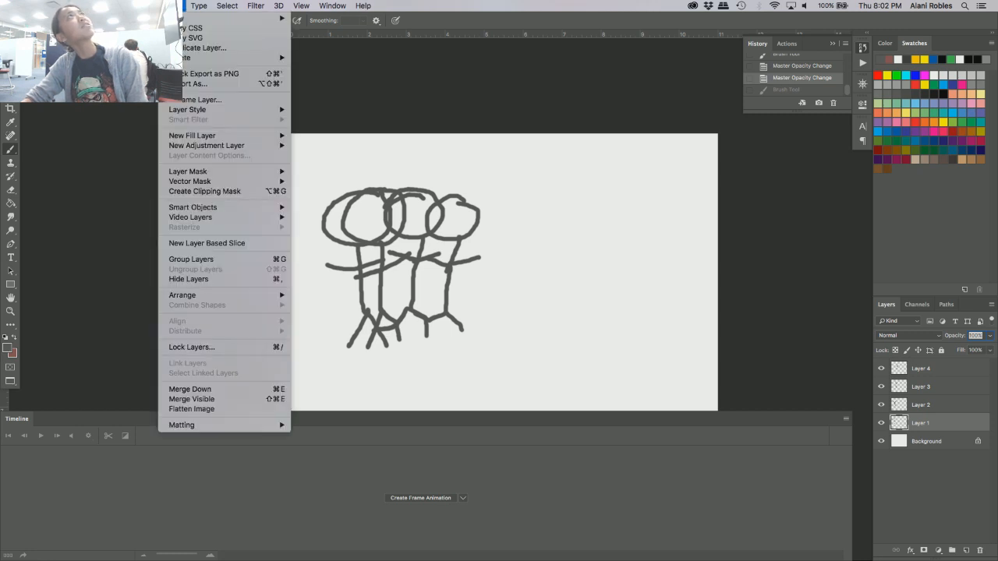
pyautogui.press('Escape')
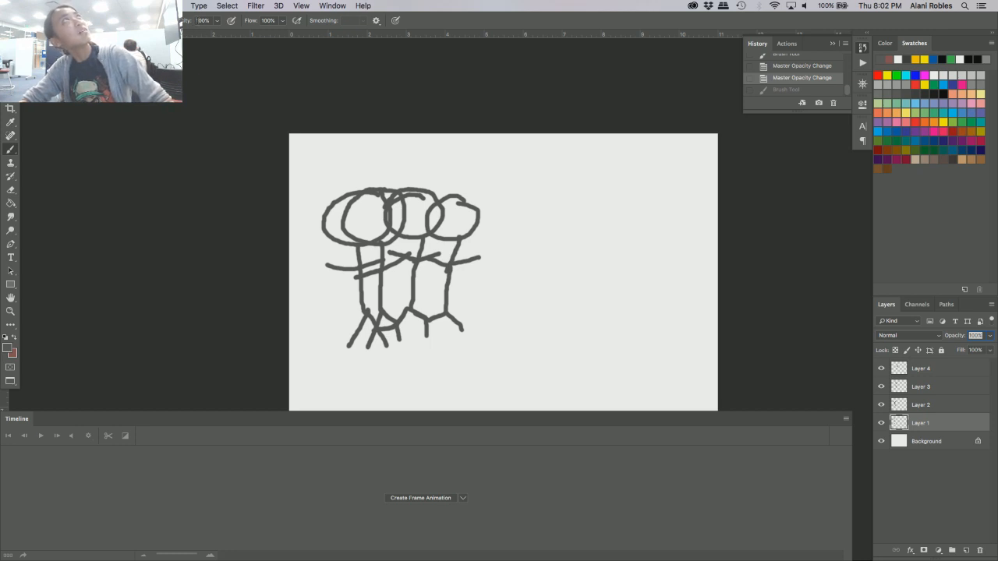
pyautogui.press('Return')
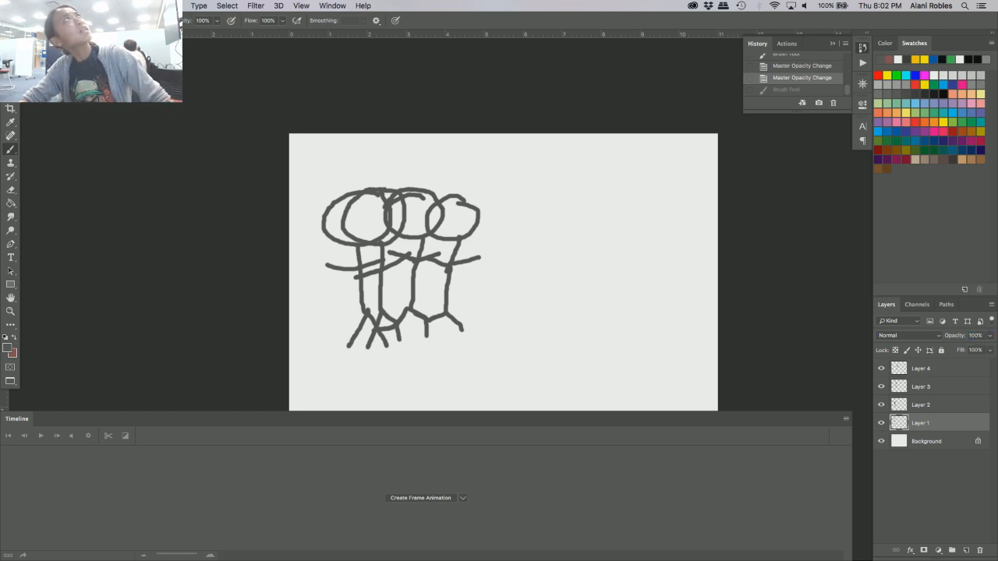
# - Try a frame animation again, undo it, and switch the timeline type to video timeline and back to frame animation
pyautogui.click(418, 497)
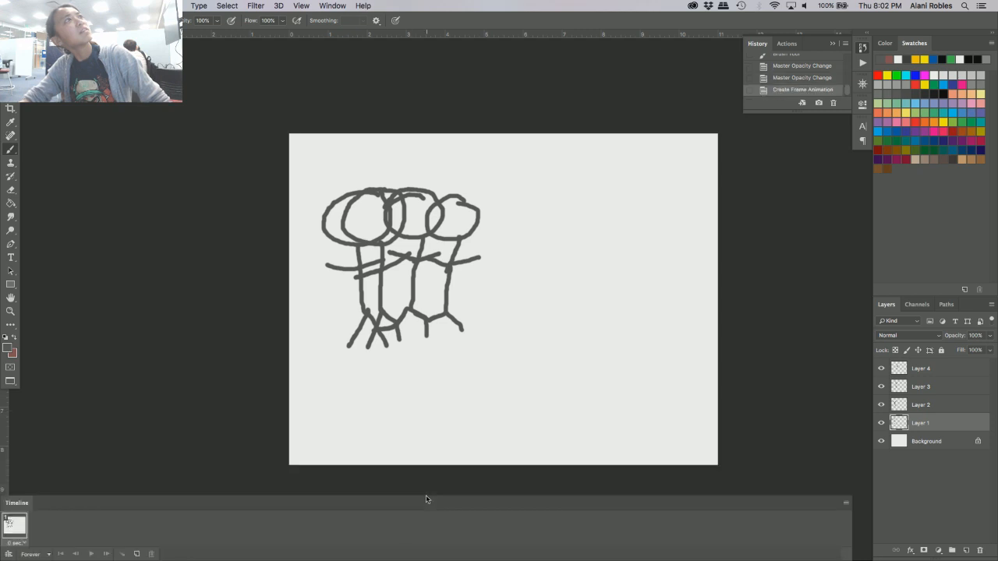
pyautogui.press('super+z')
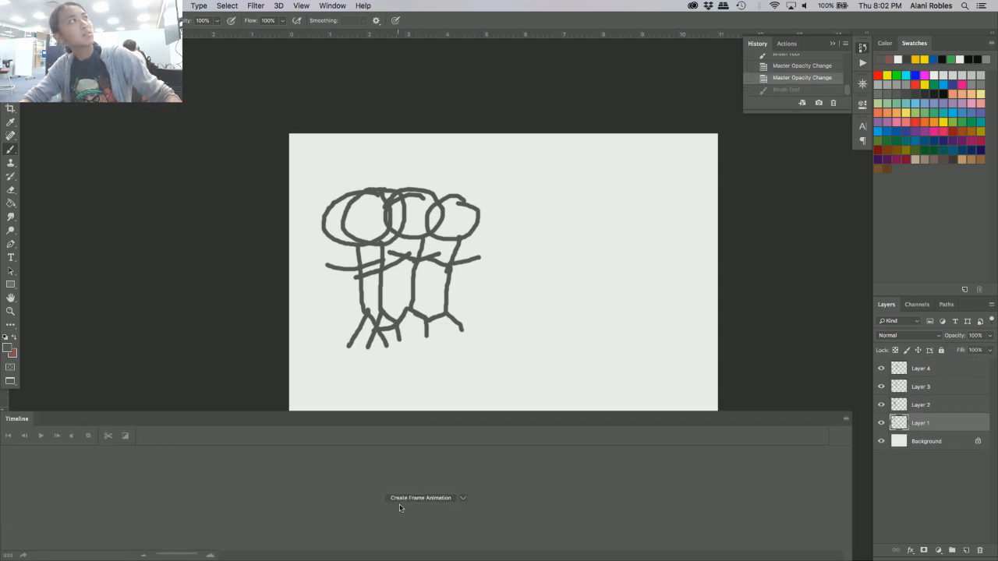
pyautogui.click(464, 497)
pyautogui.click(456, 507)
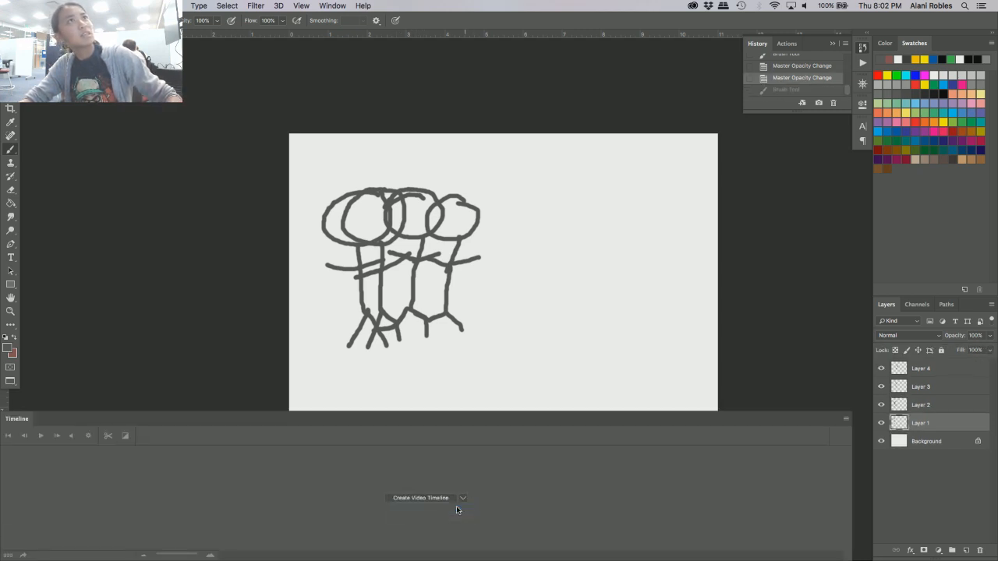
pyautogui.click(462, 496)
pyautogui.click(437, 516)
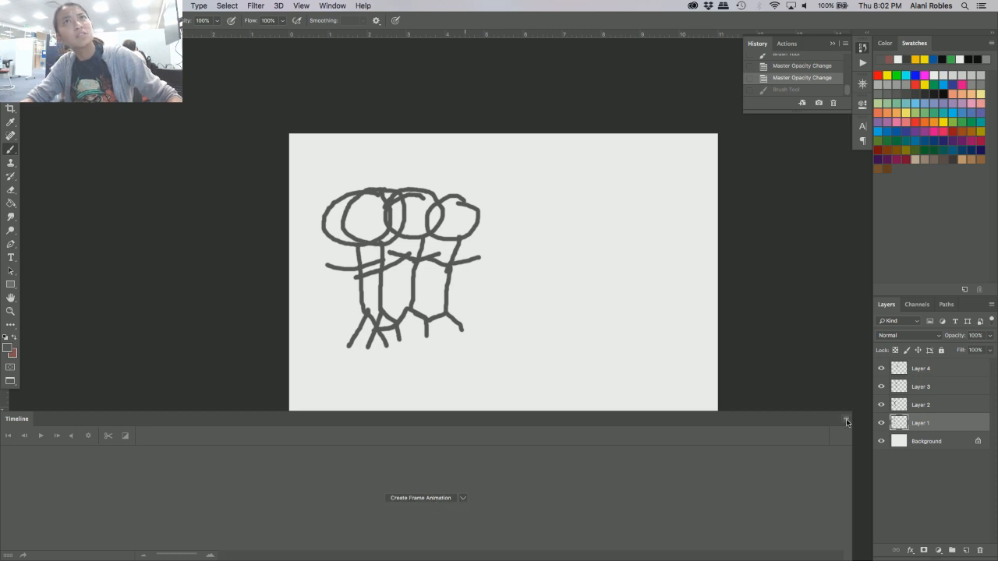
pyautogui.click(847, 421)
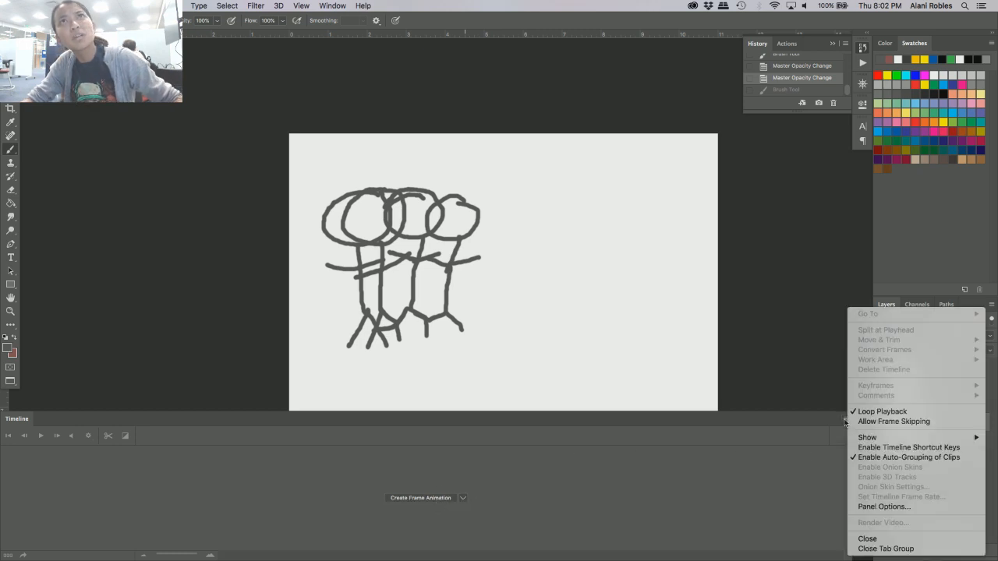
pyautogui.click(752, 434)
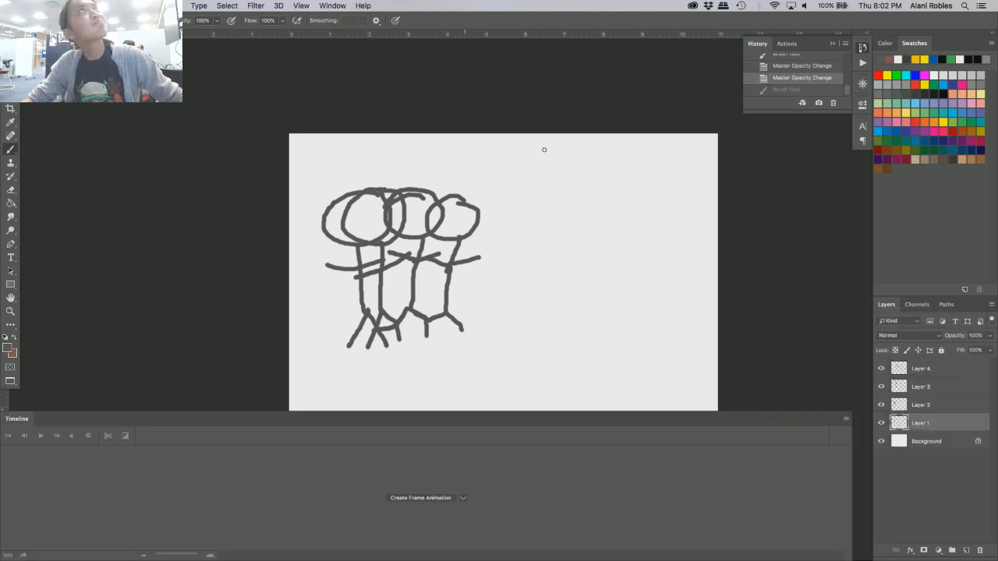
pyautogui.press('super+shift+z')
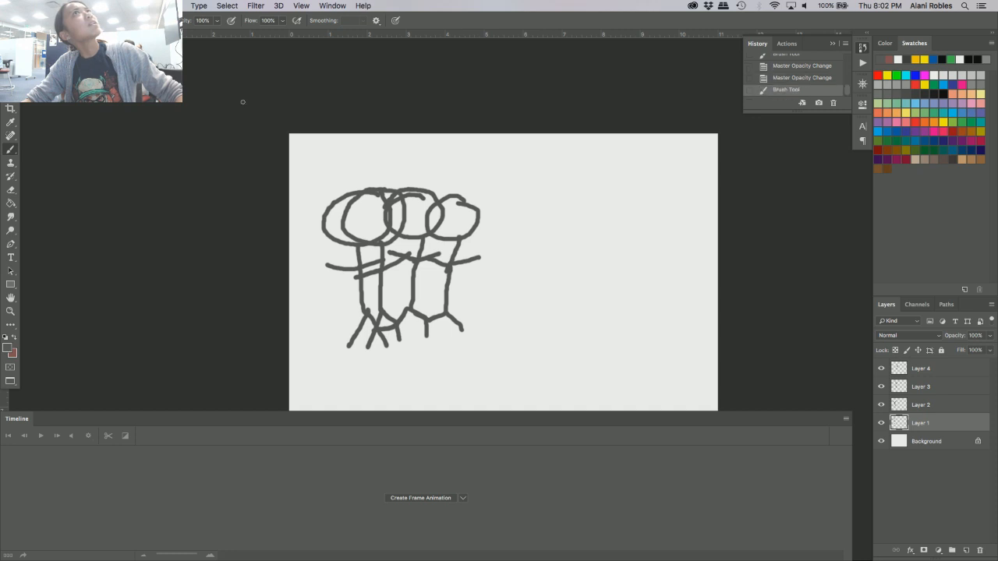
pyautogui.press('super+z')
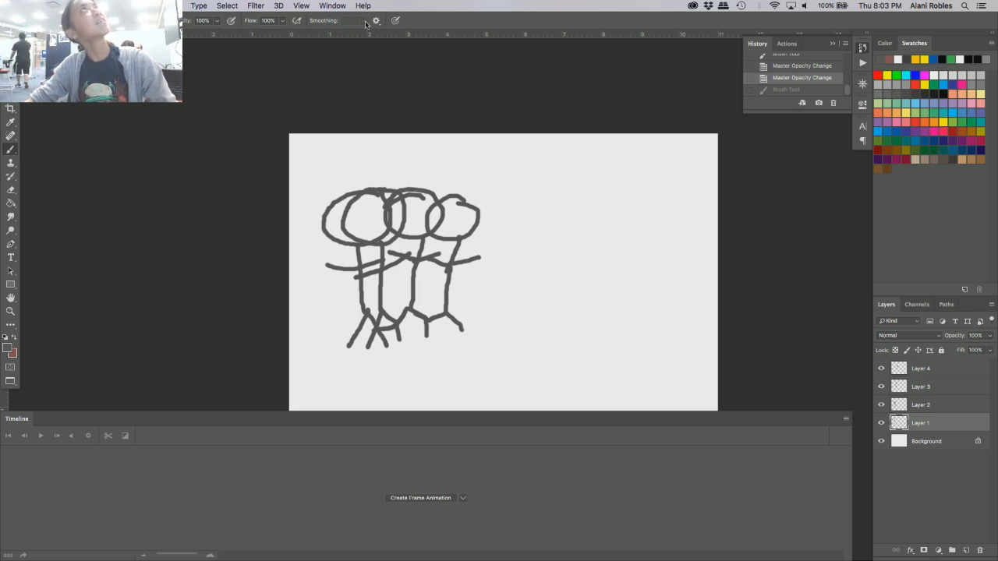
pyautogui.click(300, 6)
pyautogui.click(300, 5)
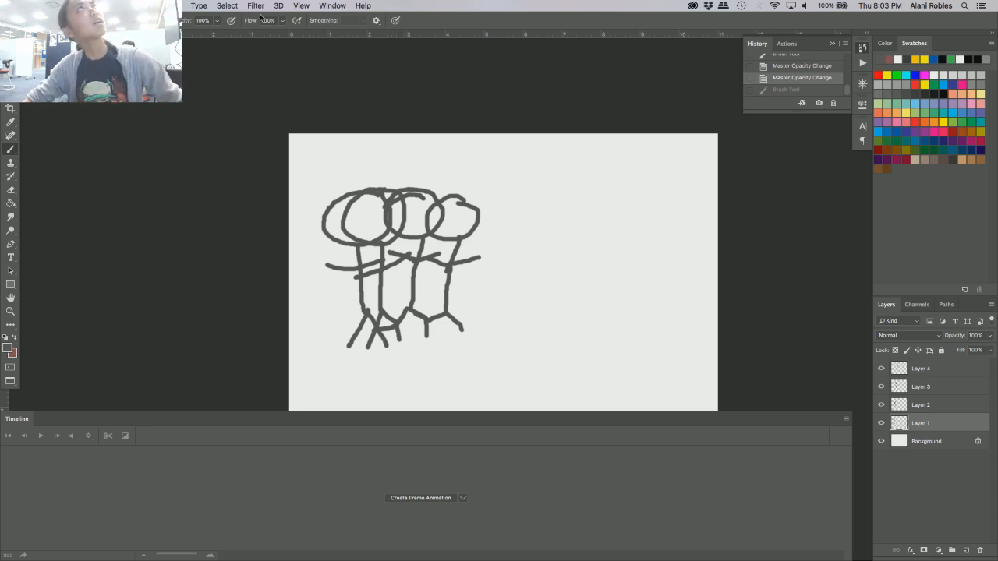
pyautogui.click(92, 6)
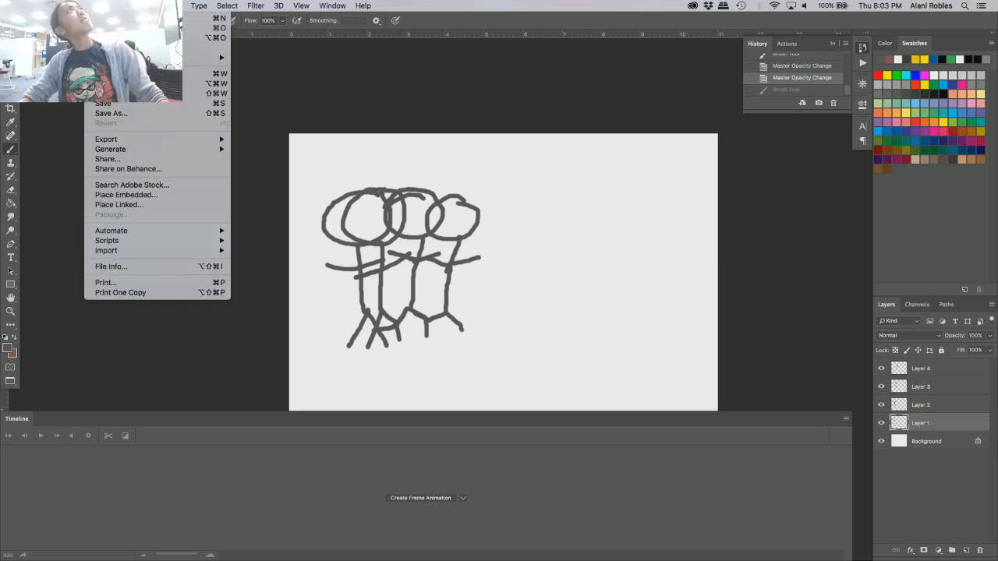
pyautogui.moveTo(305, 9)
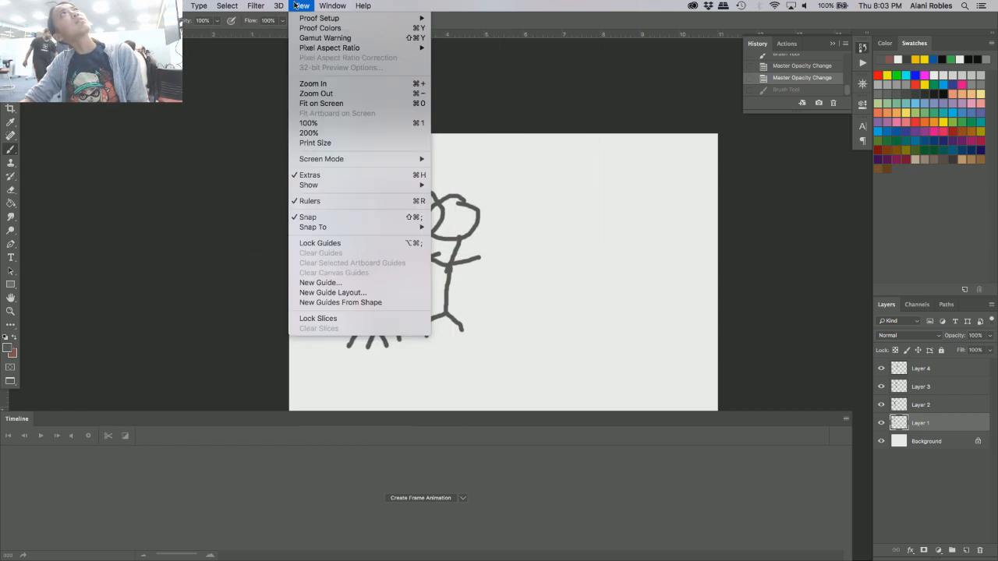
pyautogui.click(216, 104)
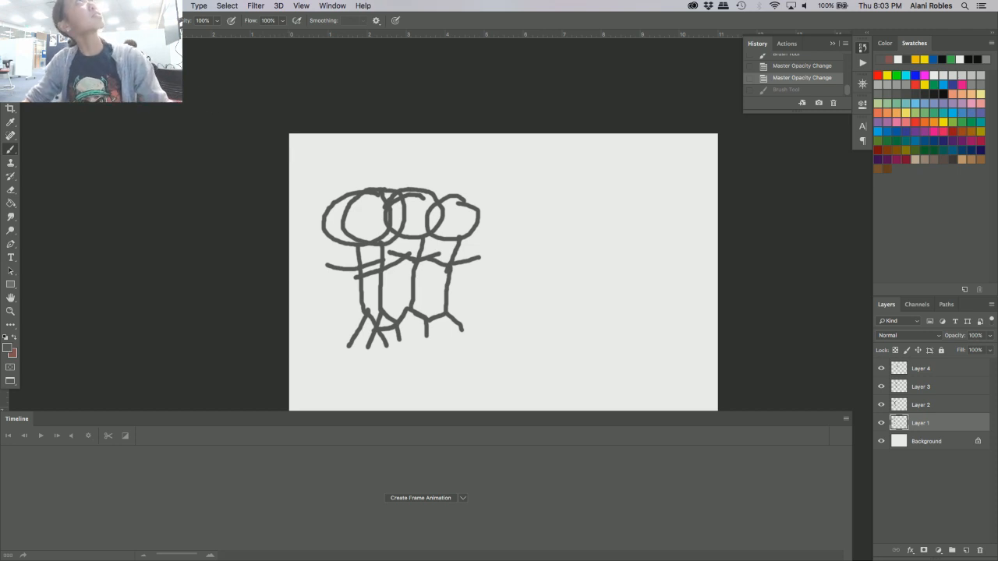
pyautogui.click(94, 6)
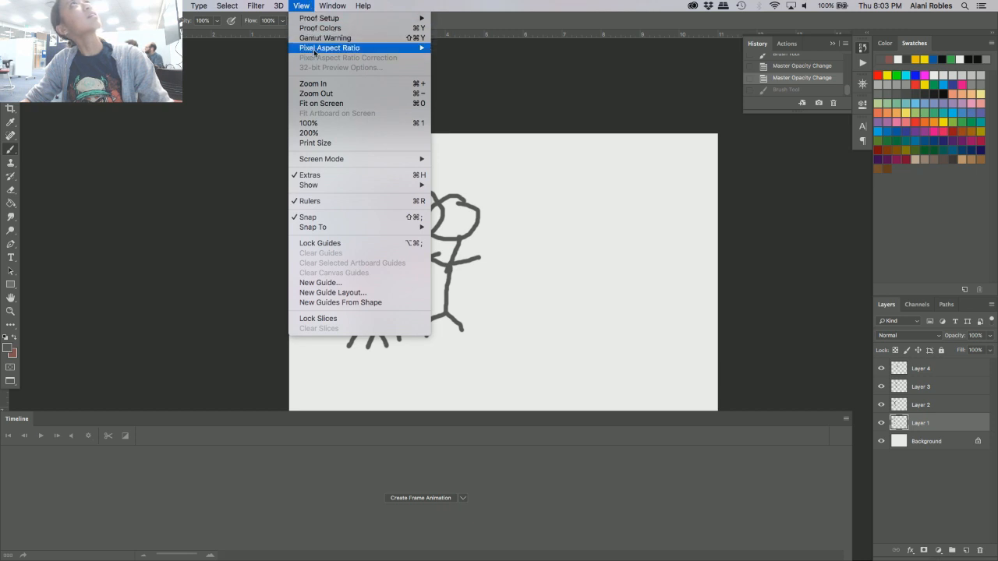
pyautogui.click(265, 240)
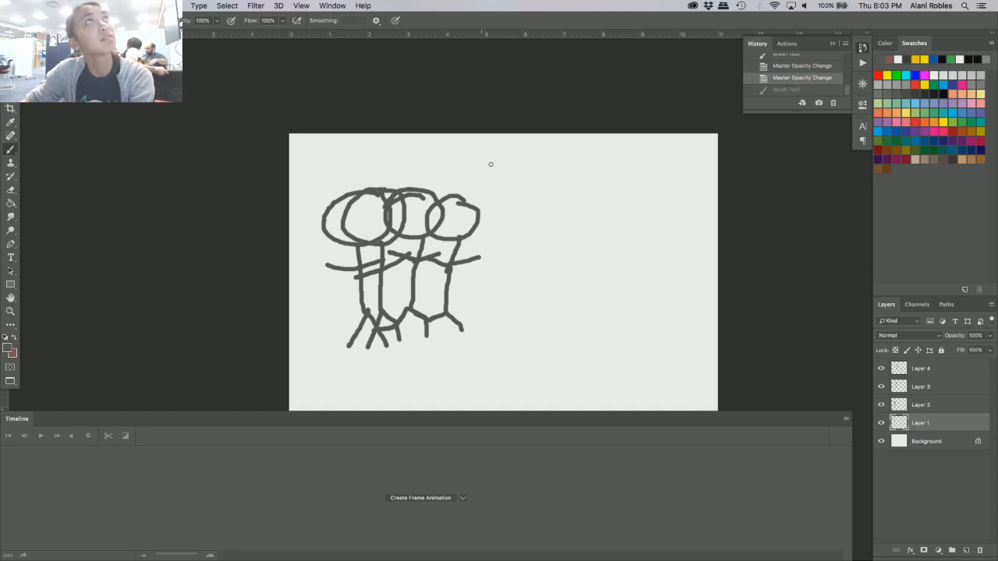
pyautogui.click(376, 20)
pyautogui.click(116, 227)
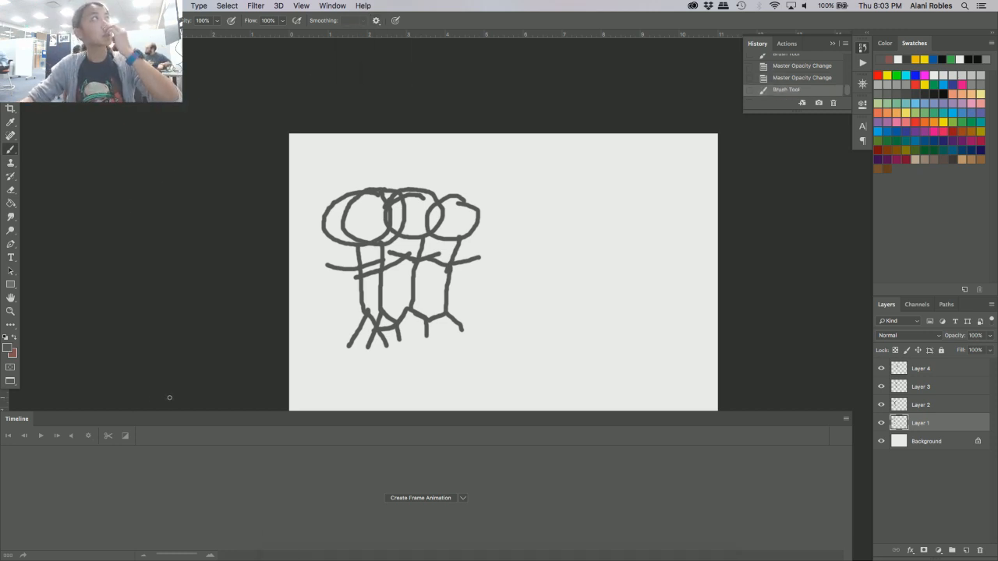
pyautogui.click(223, 8)
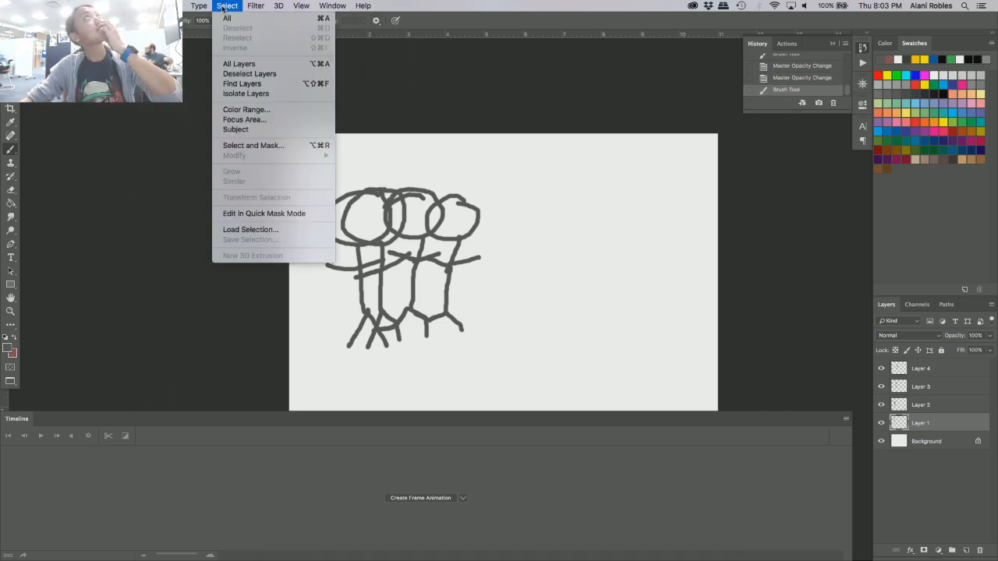
pyautogui.click(154, 218)
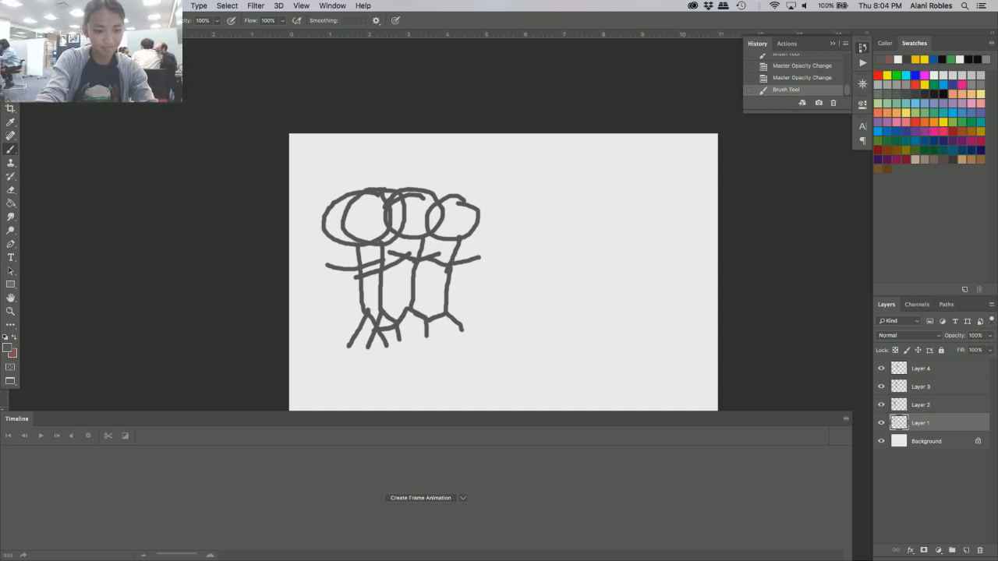
pyautogui.press('F11')
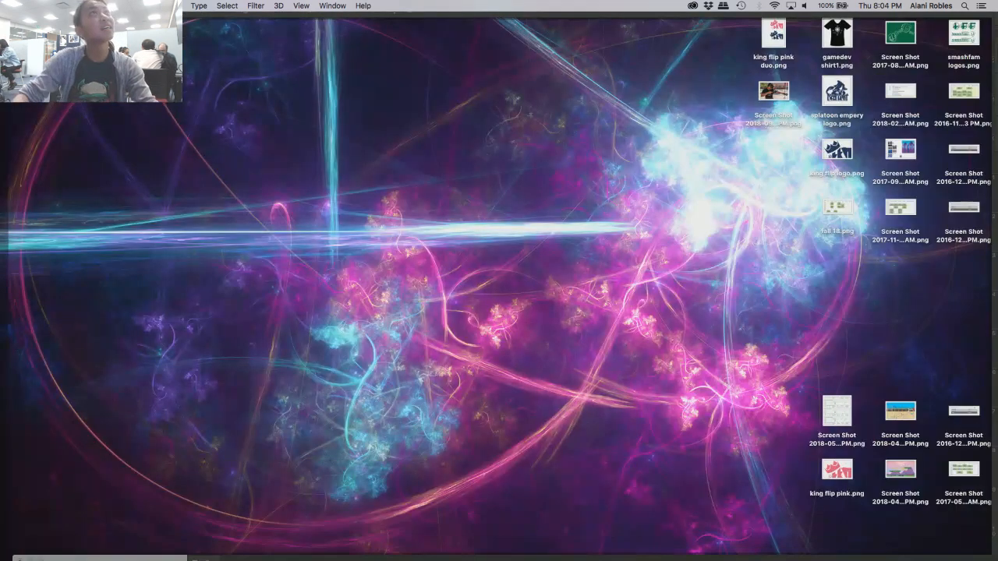
pyautogui.press('F11')
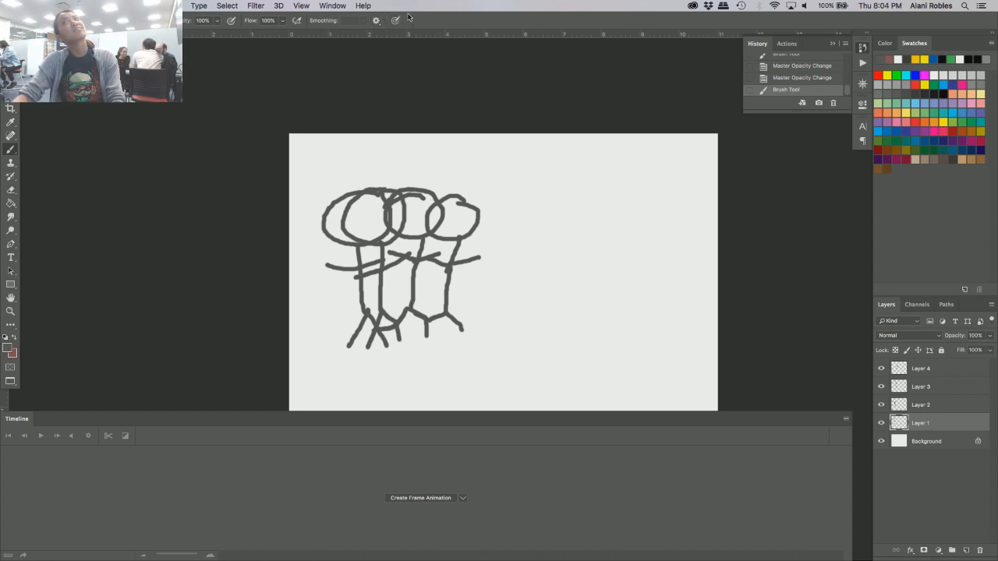
pyautogui.click(338, 11)
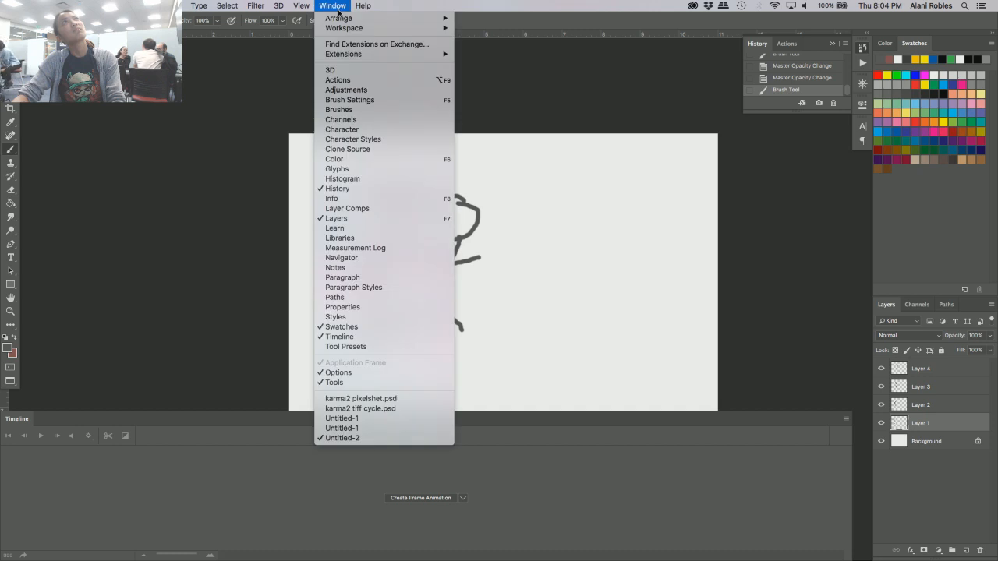
pyautogui.click(219, 94)
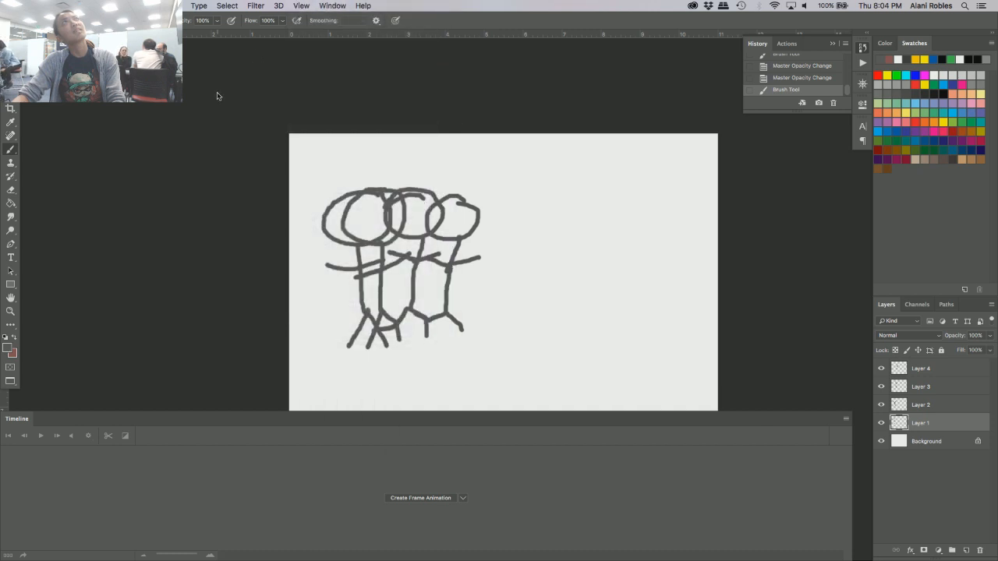